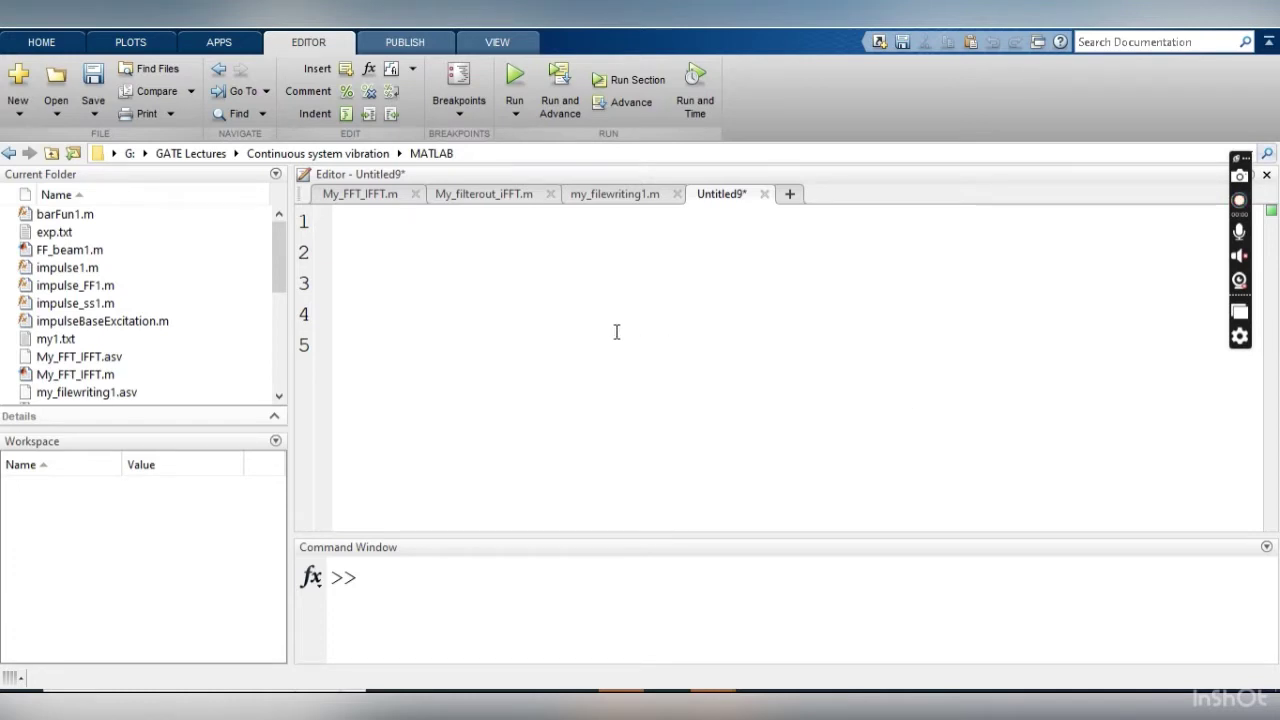
# - Write the script dt=0.1; t=0:dt:2; H1=10*sin(2*pi*20*t); plot(t,H1) in the editor
pyautogui.click(521, 270)
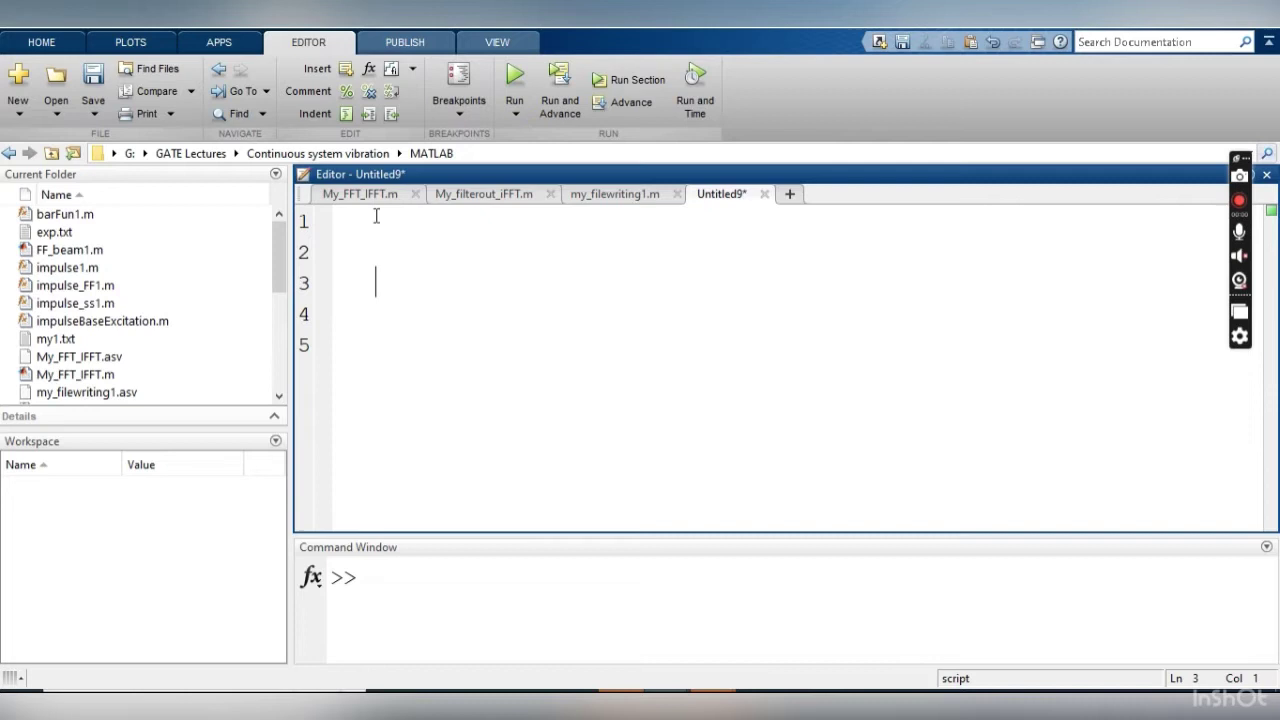
pyautogui.click(459, 226)
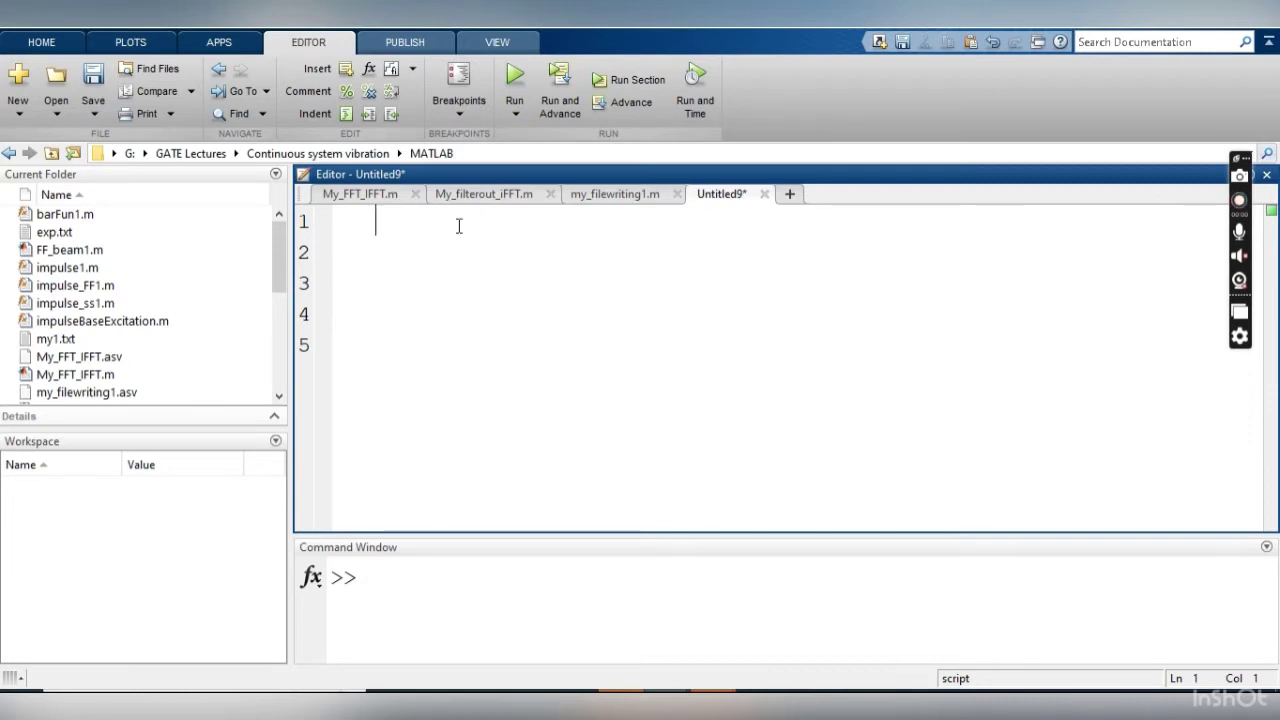
pyautogui.write('dt=0.1; t=0:dt:2; H1=10*sin(2*pi*20*t); plot(t,H1)')
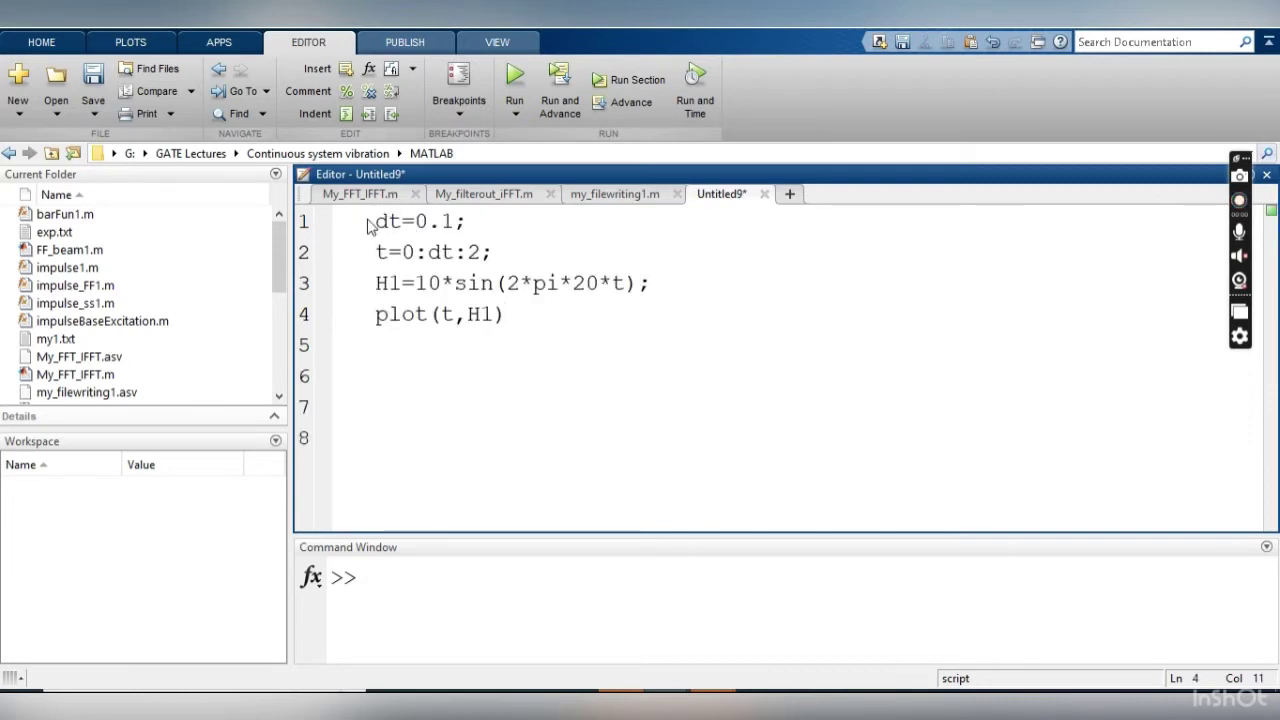
# - Highlight dt=0.1 and the time vector's start 0, step dt and end 2
pyautogui.click(378, 220)
pyautogui.moveTo(377, 252); pyautogui.dragTo(490, 252)
pyautogui.press('Right')
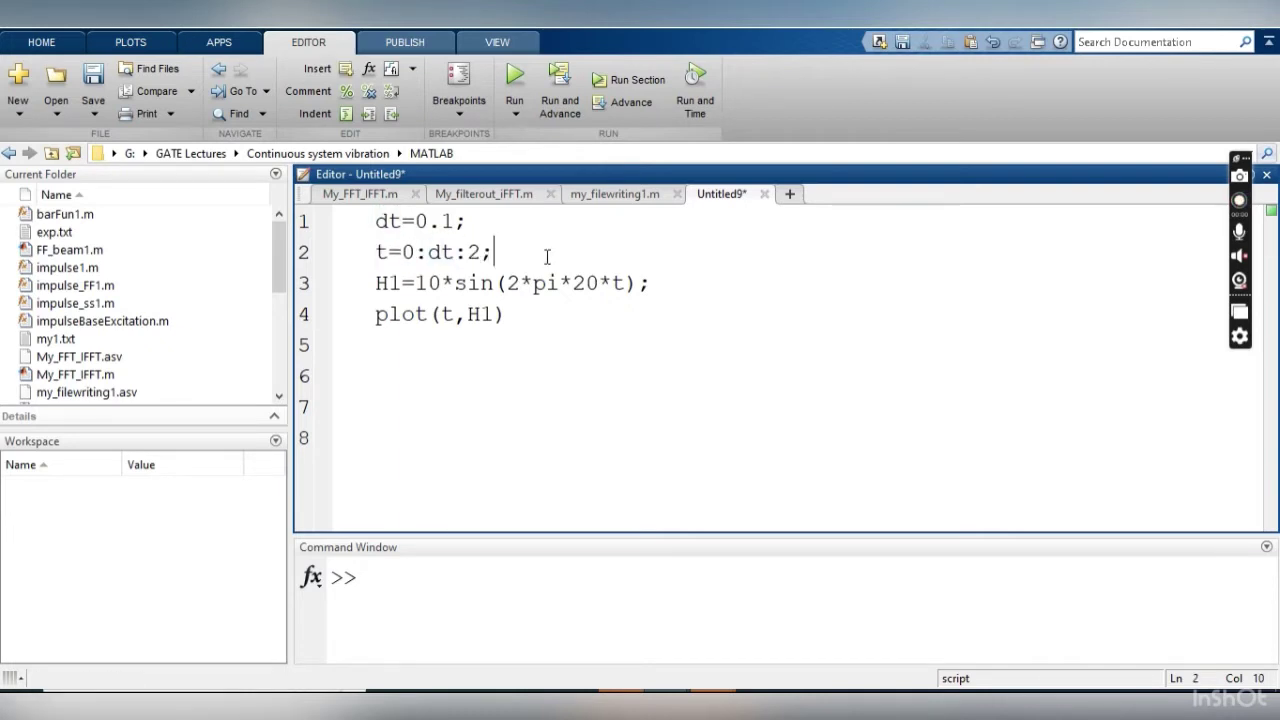
pyautogui.moveTo(376, 220); pyautogui.dragTo(455, 221)
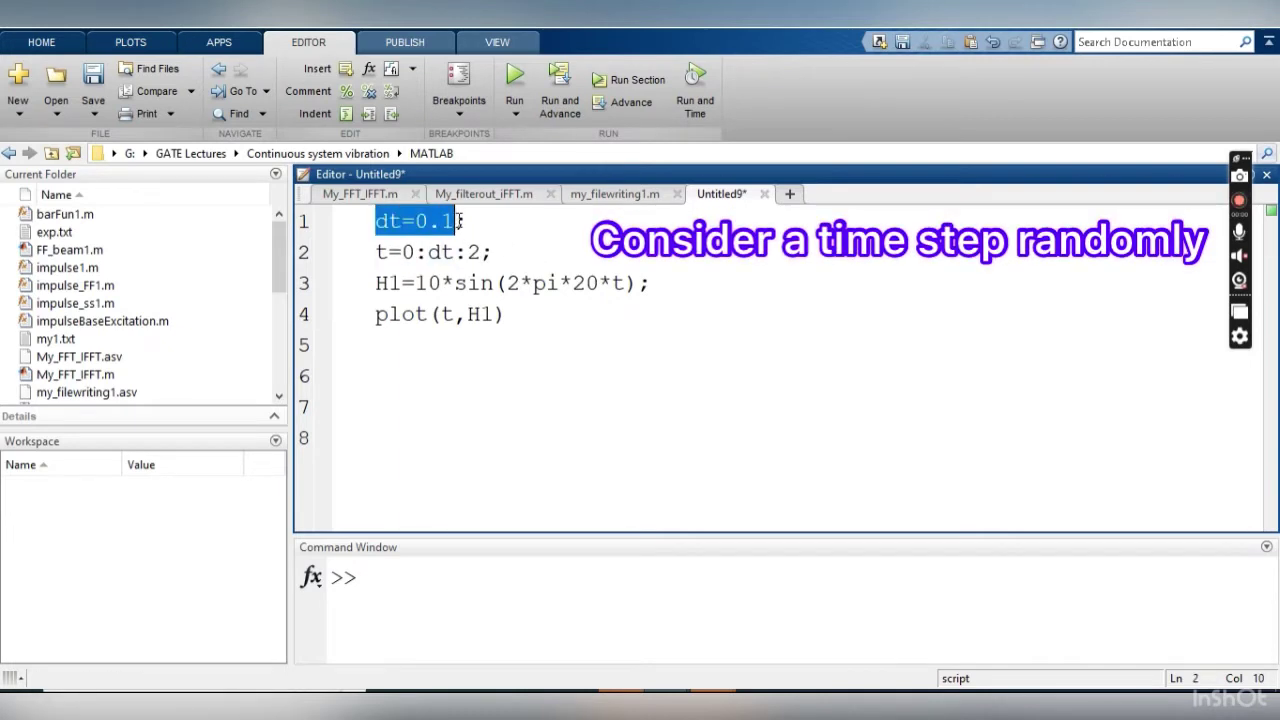
pyautogui.click(513, 226)
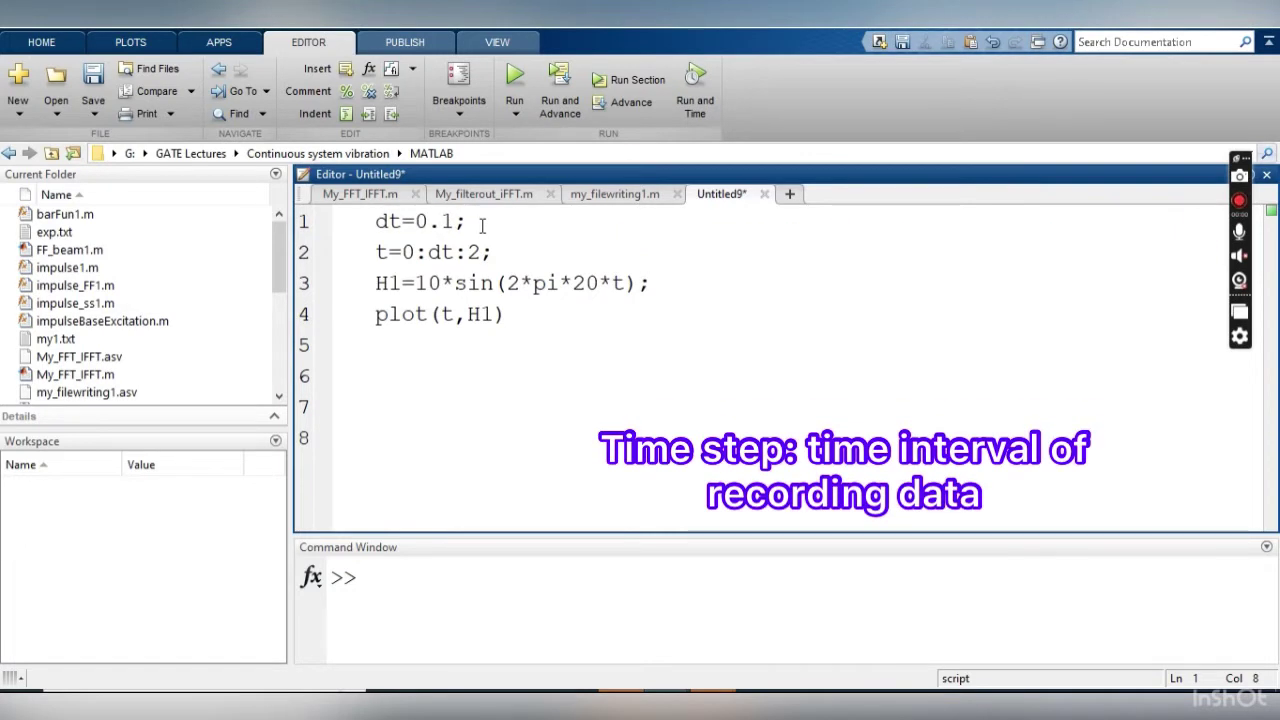
pyautogui.moveTo(378, 251); pyautogui.dragTo(492, 252)
pyautogui.click(488, 253)
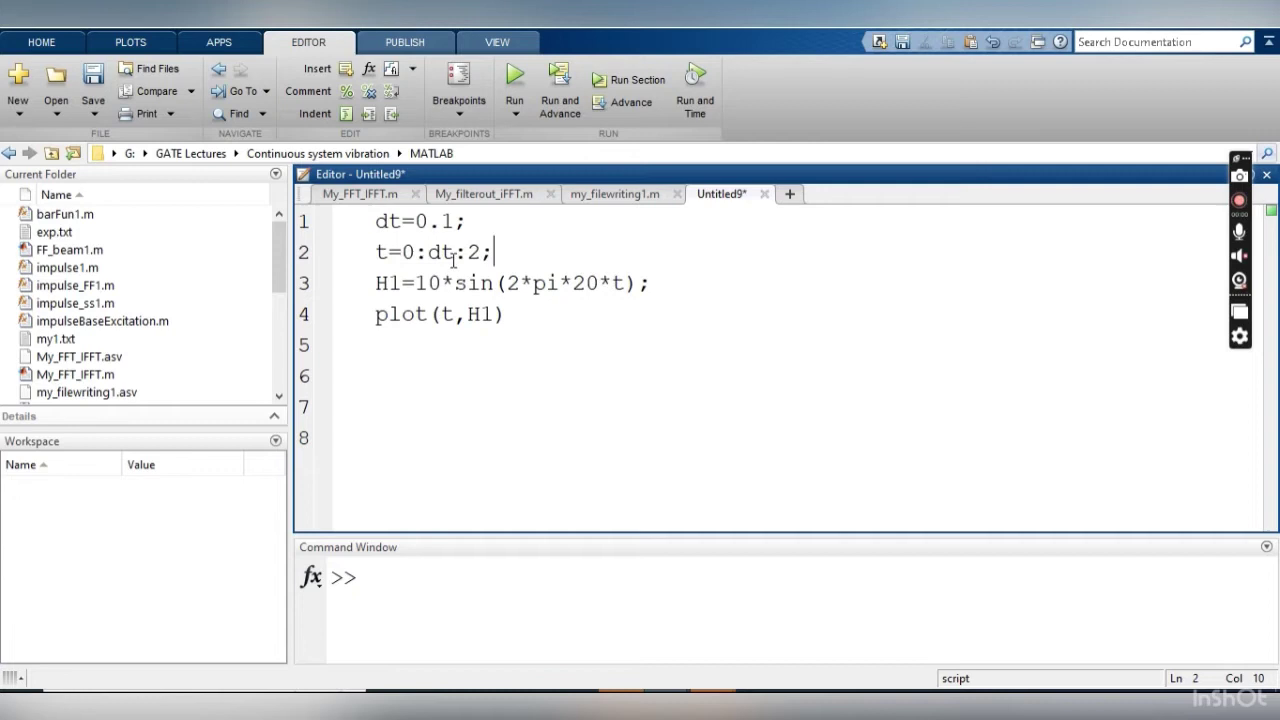
pyautogui.doubleClick(409, 252)
pyautogui.moveTo(453, 252); pyautogui.dragTo(428, 252)
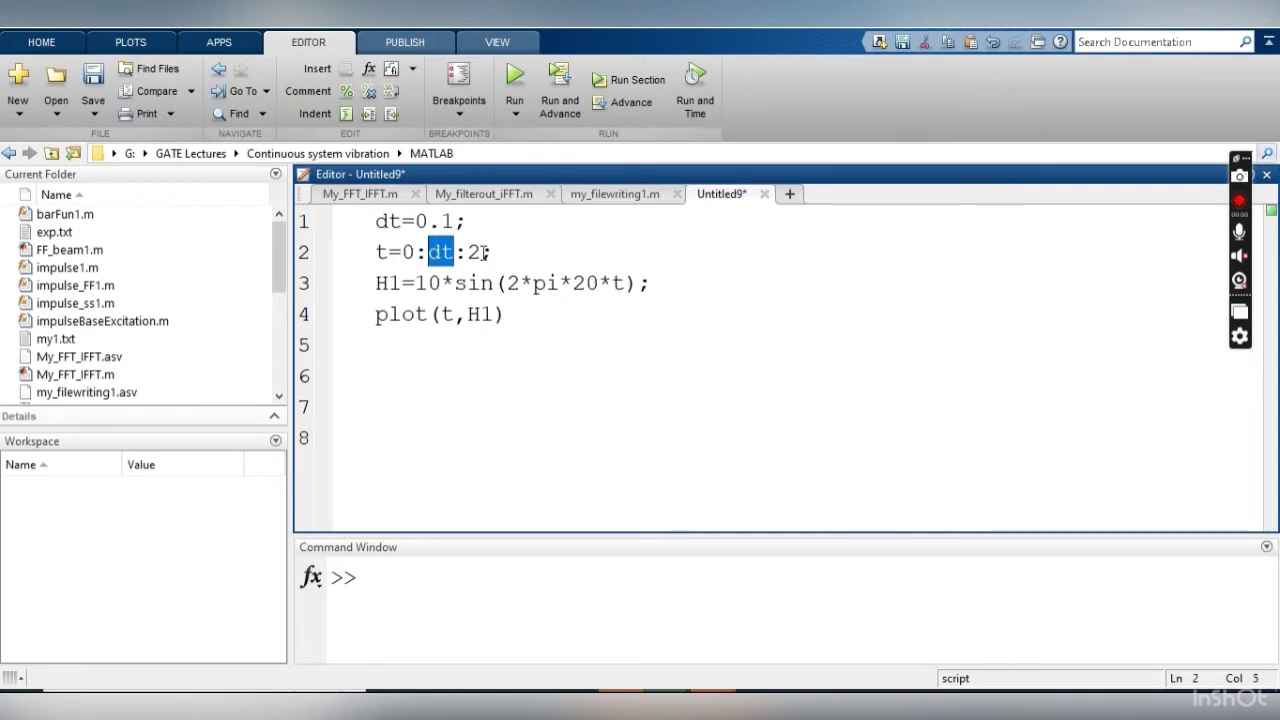
pyautogui.moveTo(484, 252); pyautogui.dragTo(467, 252)
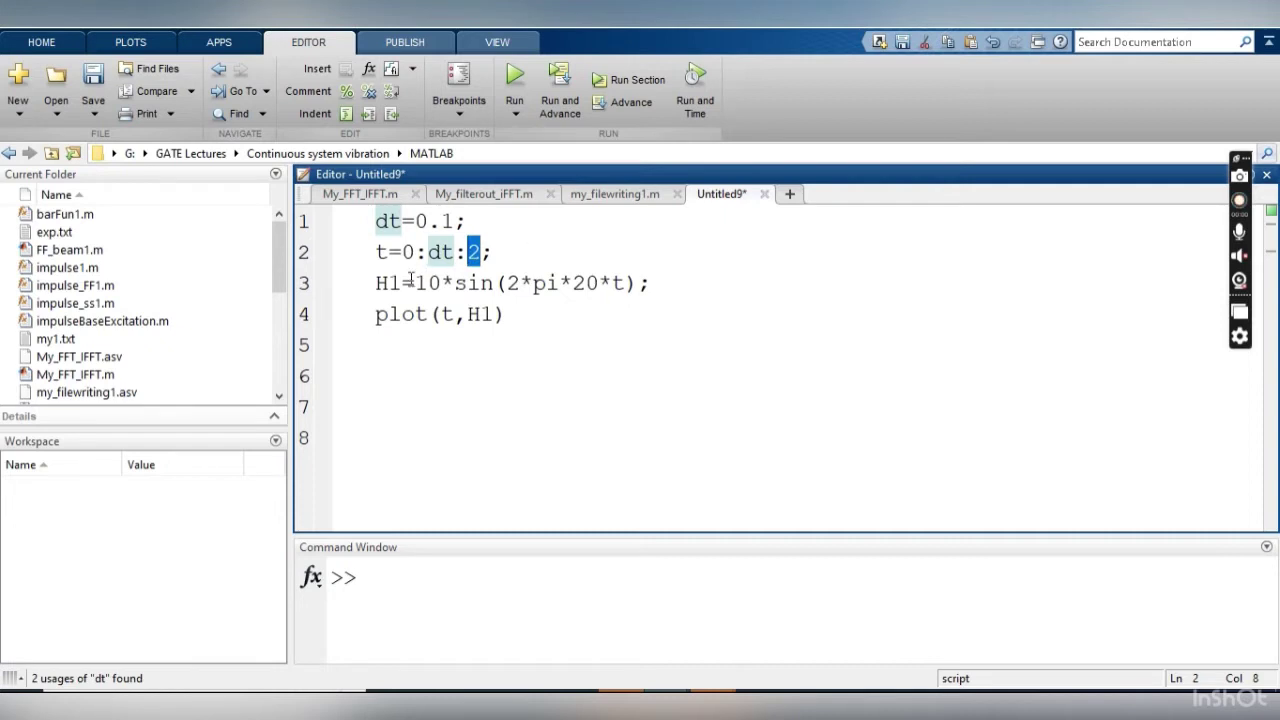
# - Highlight the sine's amplitude 10 and frequency 20, then run the section
pyautogui.moveTo(376, 283); pyautogui.dragTo(686, 291)
pyautogui.click(661, 364)
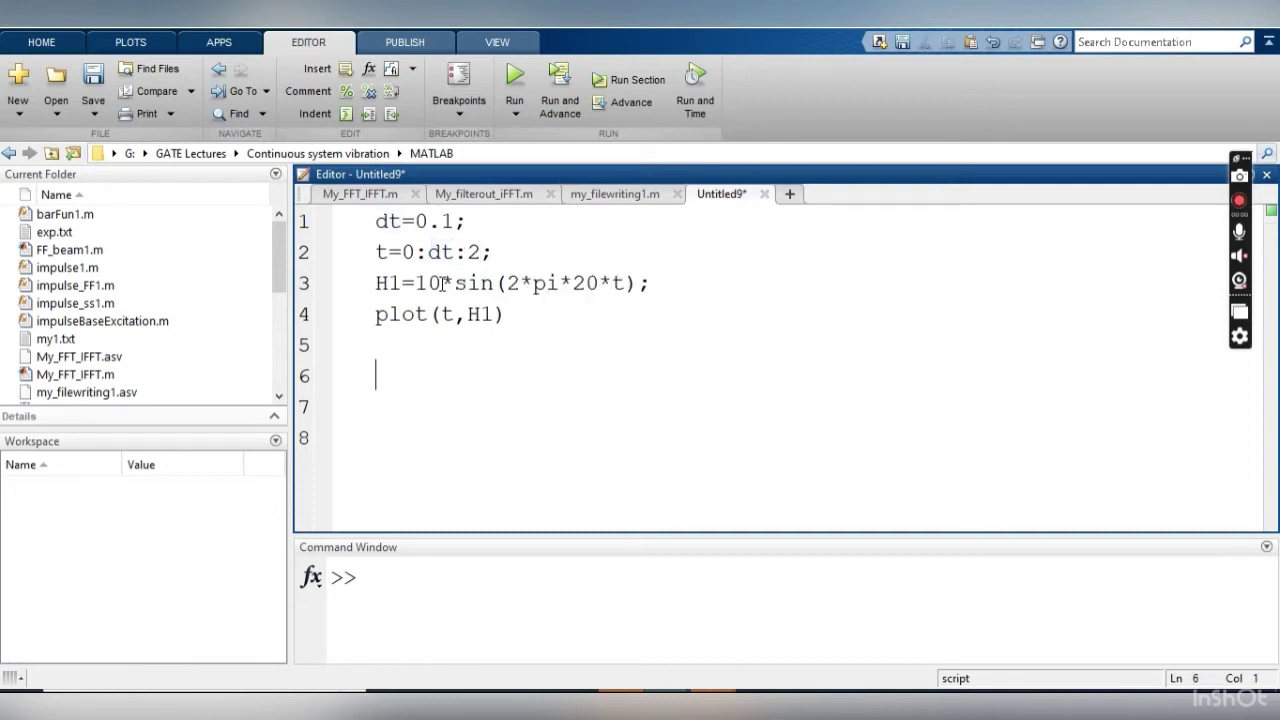
pyautogui.moveTo(441, 283); pyautogui.dragTo(415, 283)
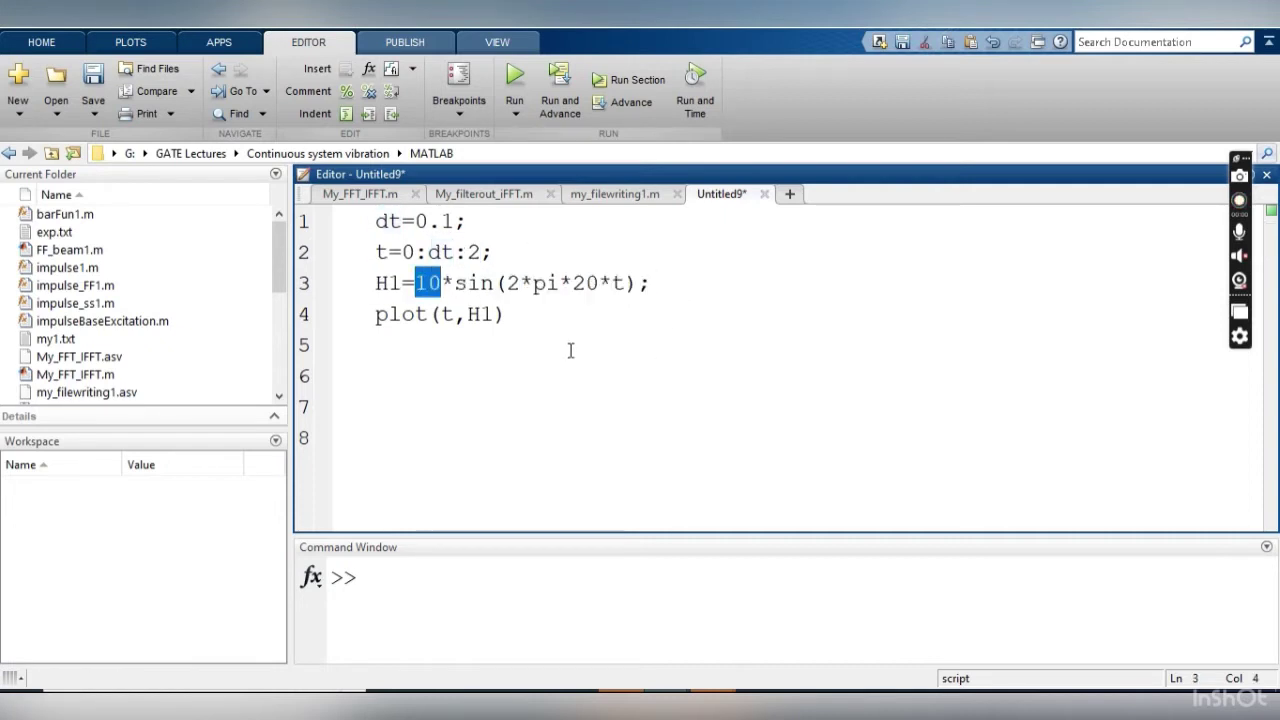
pyautogui.moveTo(596, 284)
pyautogui.mouseDown()
pyautogui.moveTo(578, 284)
pyautogui.moveTo(611, 284)
pyautogui.mouseUp()
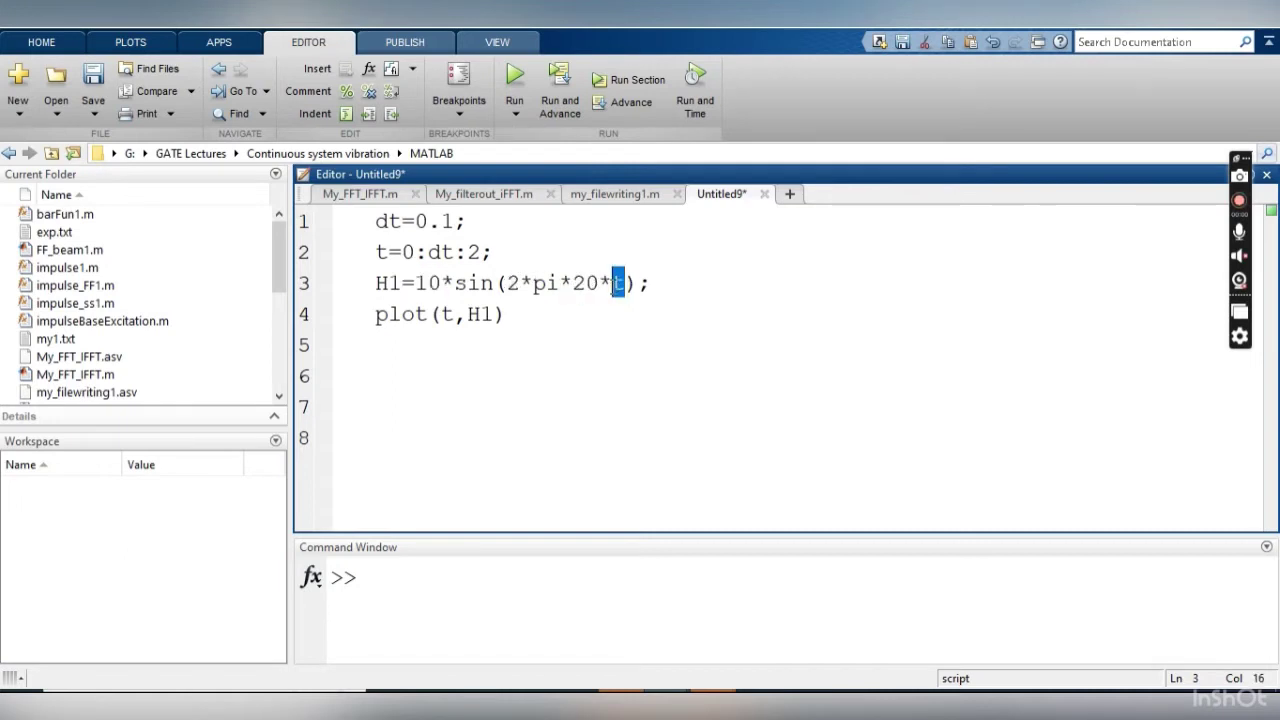
pyautogui.click(636, 79)
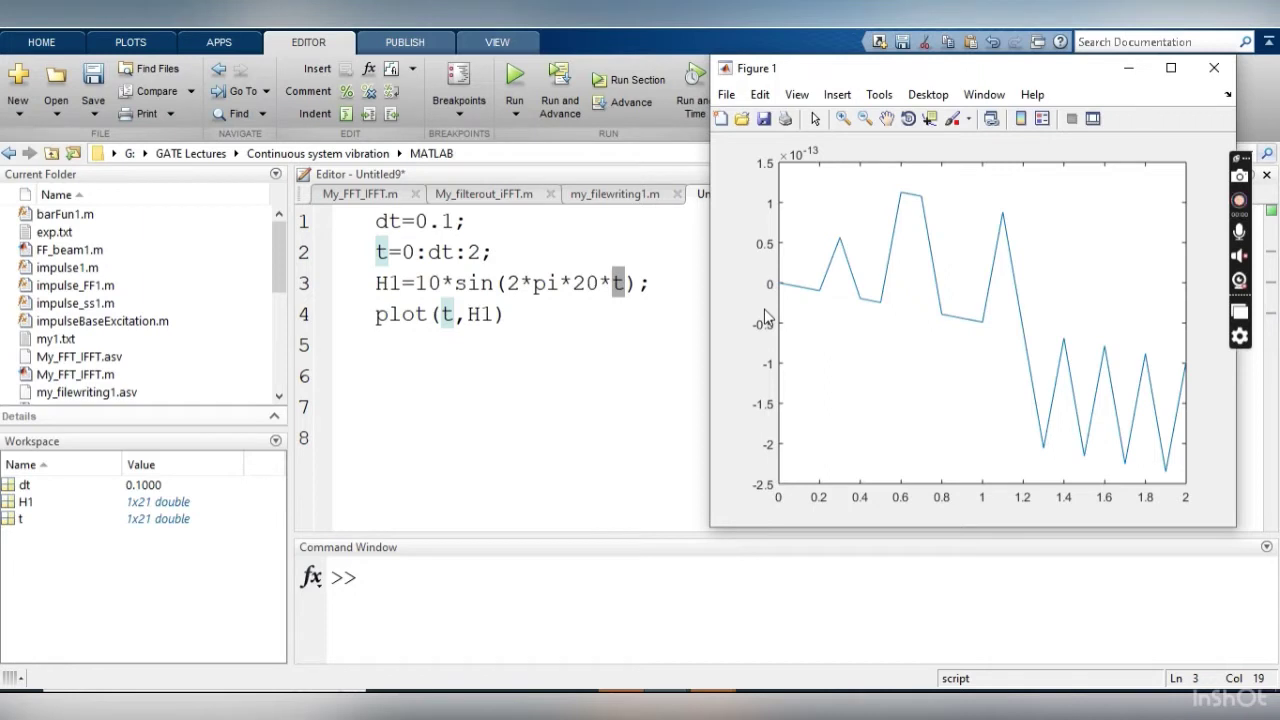
# - Point out the 20 Hz frequency, then bring back Figure 1 showing near-zero jagged values
pyautogui.moveTo(654, 285); pyautogui.dragTo(362, 287)
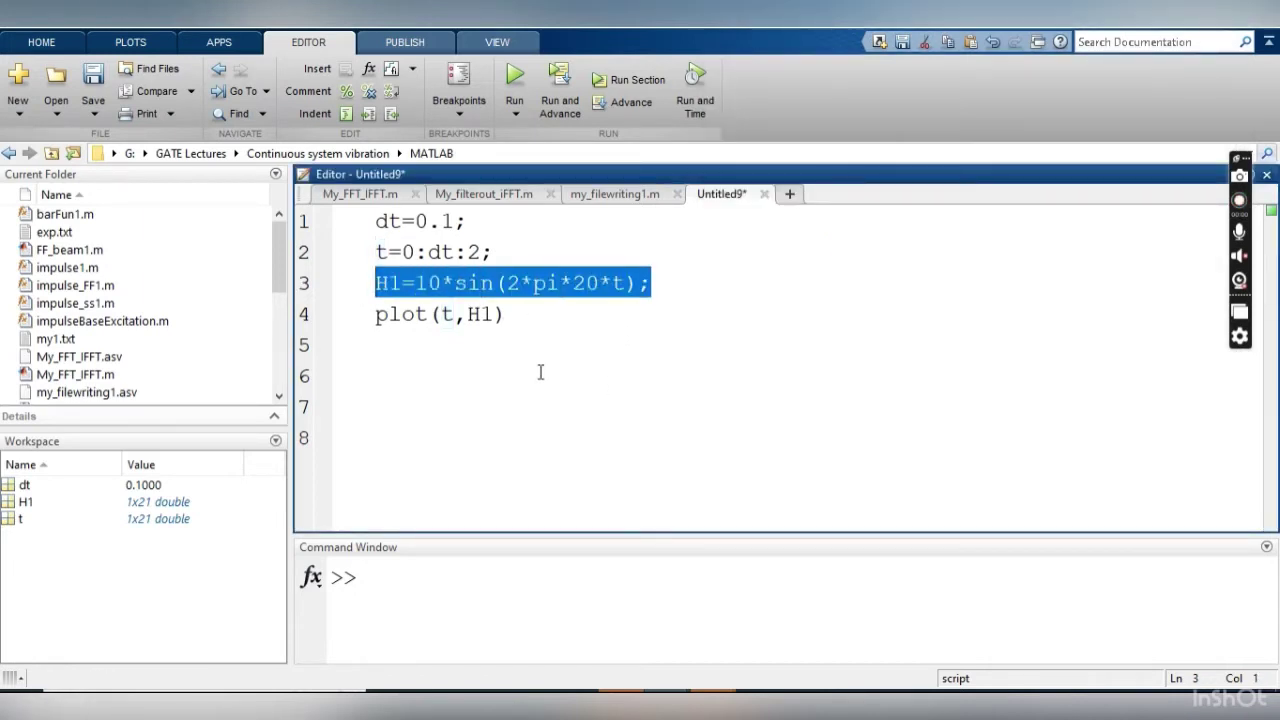
pyautogui.click(441, 285)
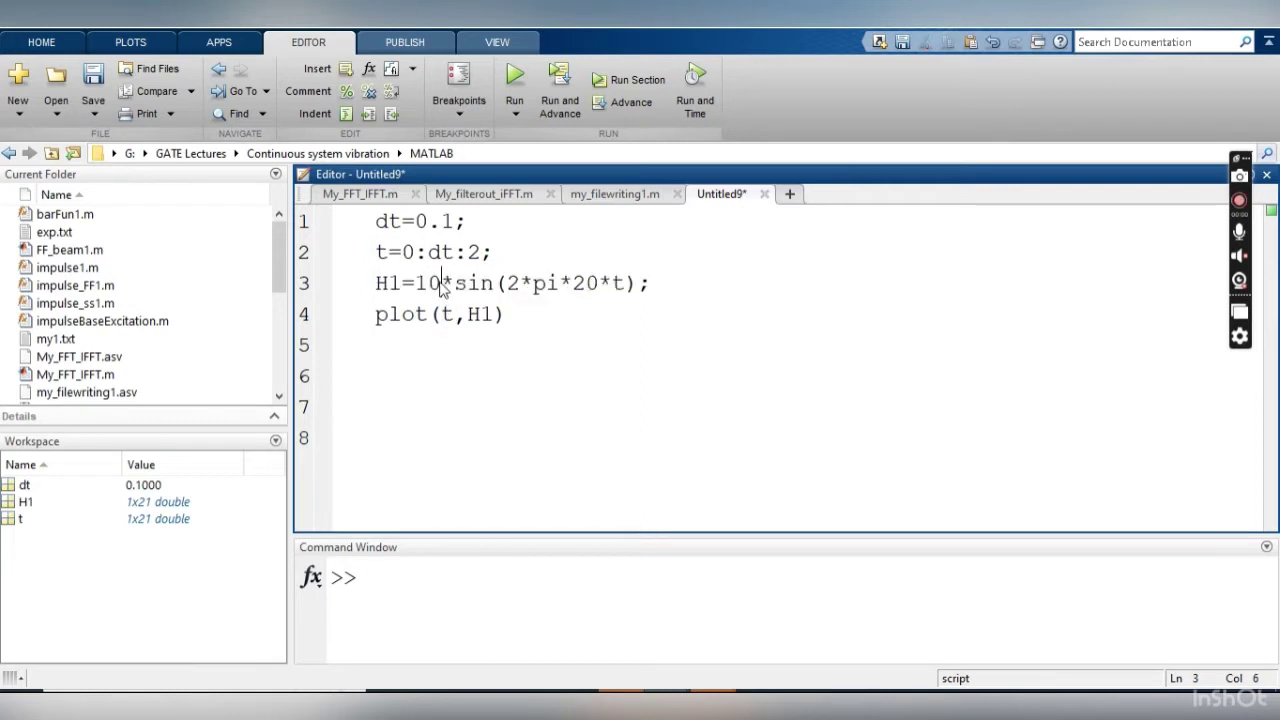
pyautogui.moveTo(599, 284); pyautogui.dragTo(573, 284)
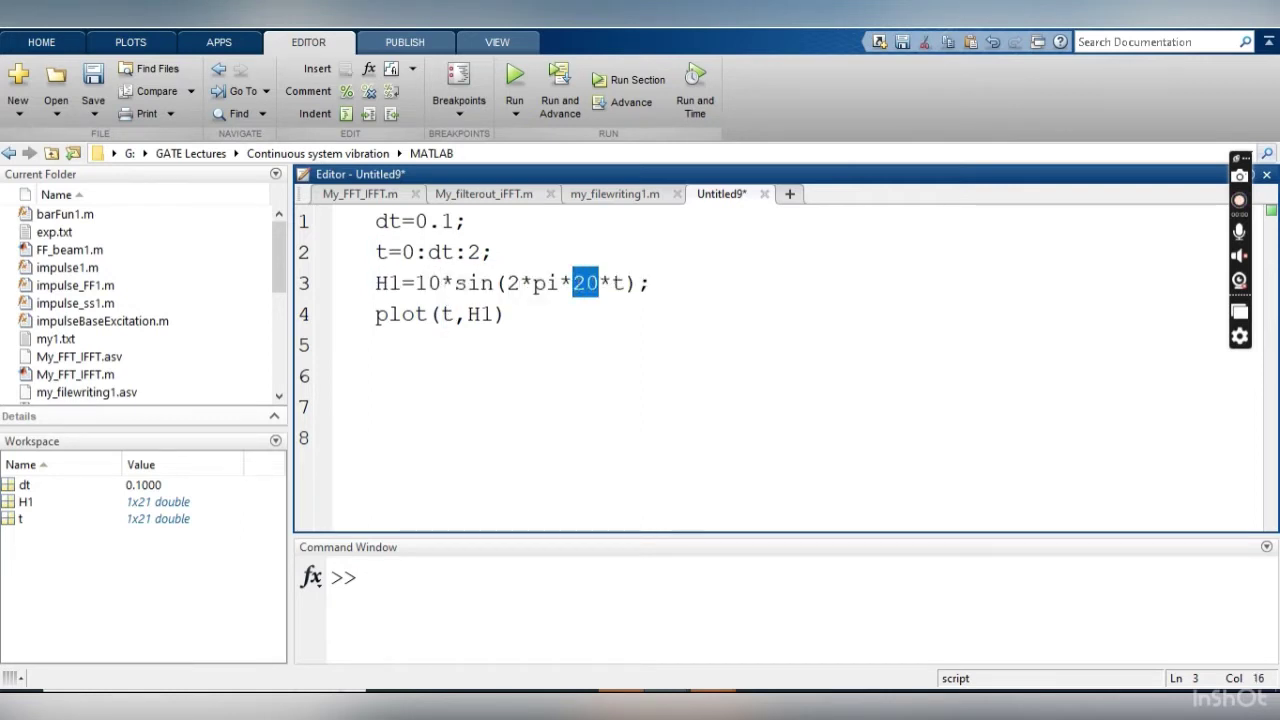
pyautogui.click(772, 614)
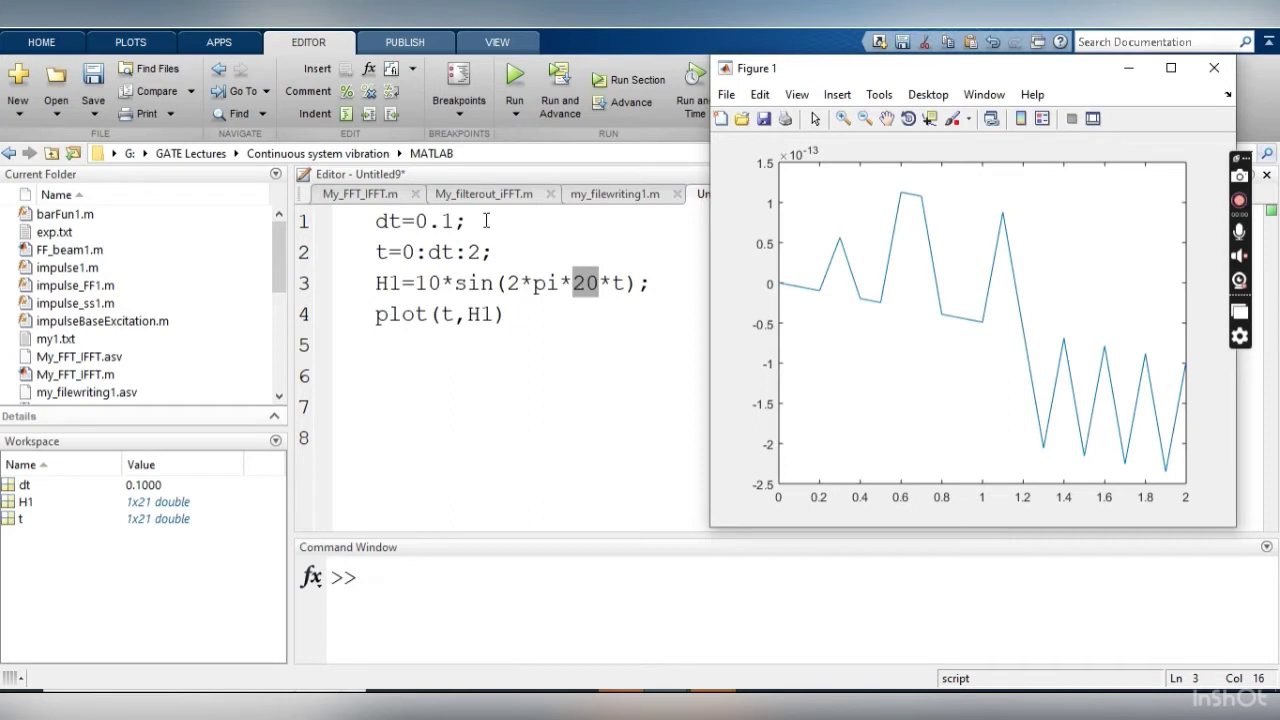
# - Add a commented line %SR=1/dt at the top of the script
pyautogui.click(380, 222)
pyautogui.press('Return')
pyautogui.press('Up')
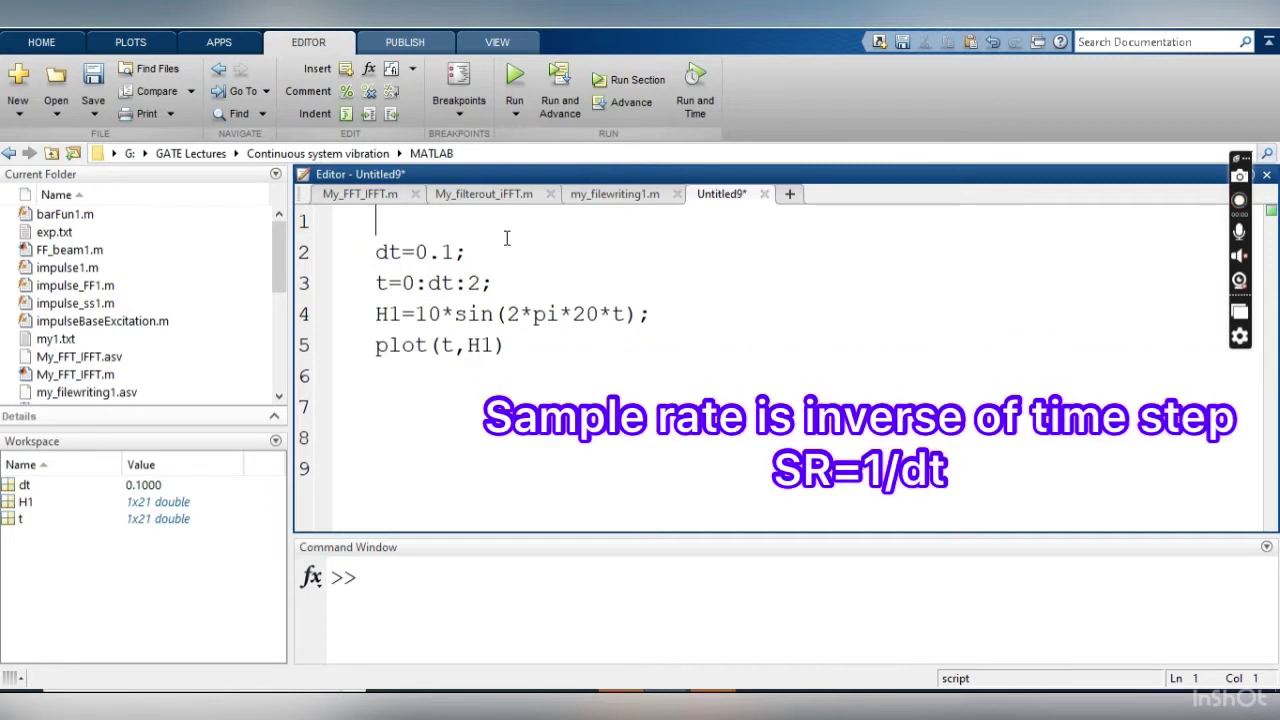
pyautogui.write('SR=')
pyautogui.write('1/dt')
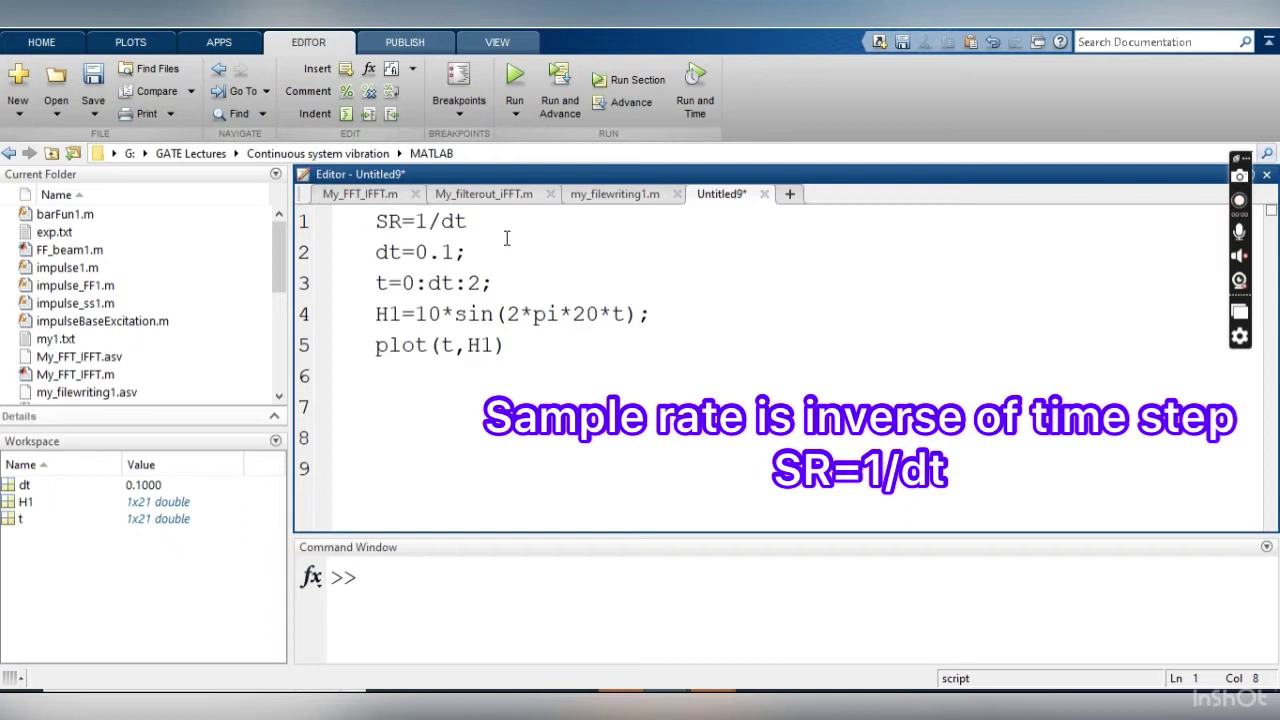
pyautogui.hotkey('ctrl', 'r')
# - Add SR=1/dt; on a new line after dt=0.1; and point out 20 Hz
pyautogui.click(475, 251)
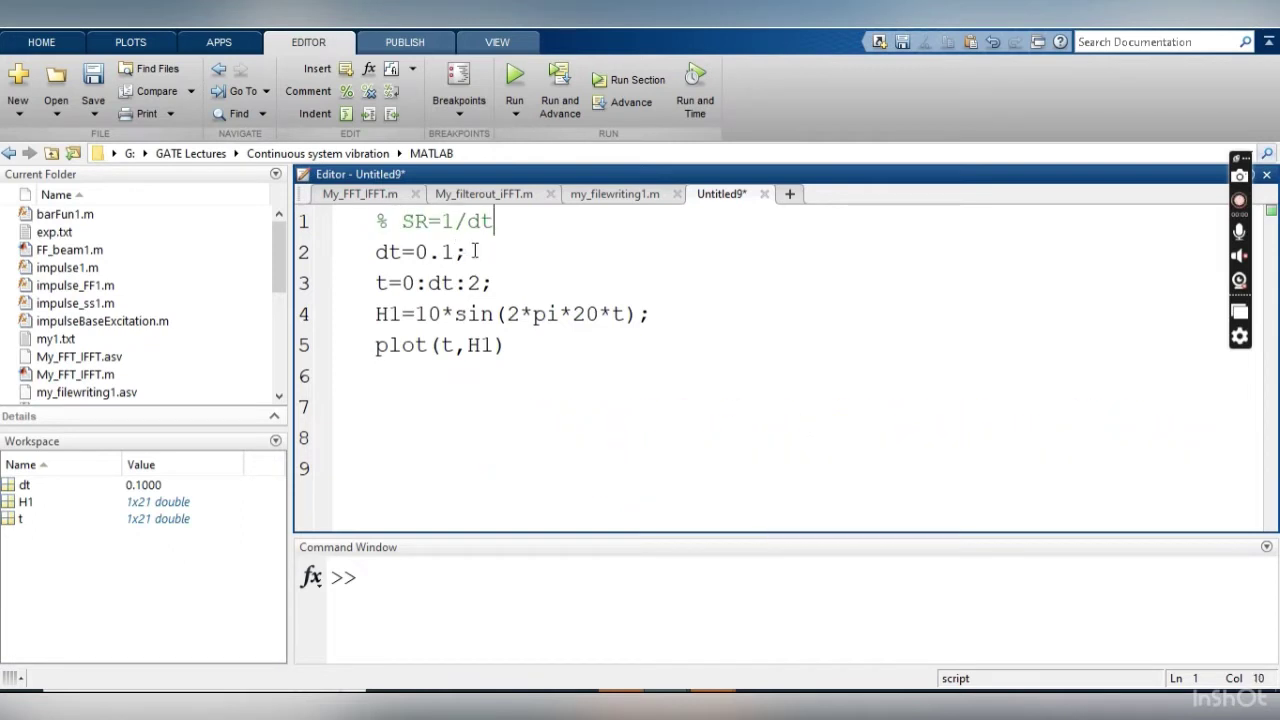
pyautogui.hotkey('shift', 'Home')
pyautogui.press('End')
pyautogui.press('Return')
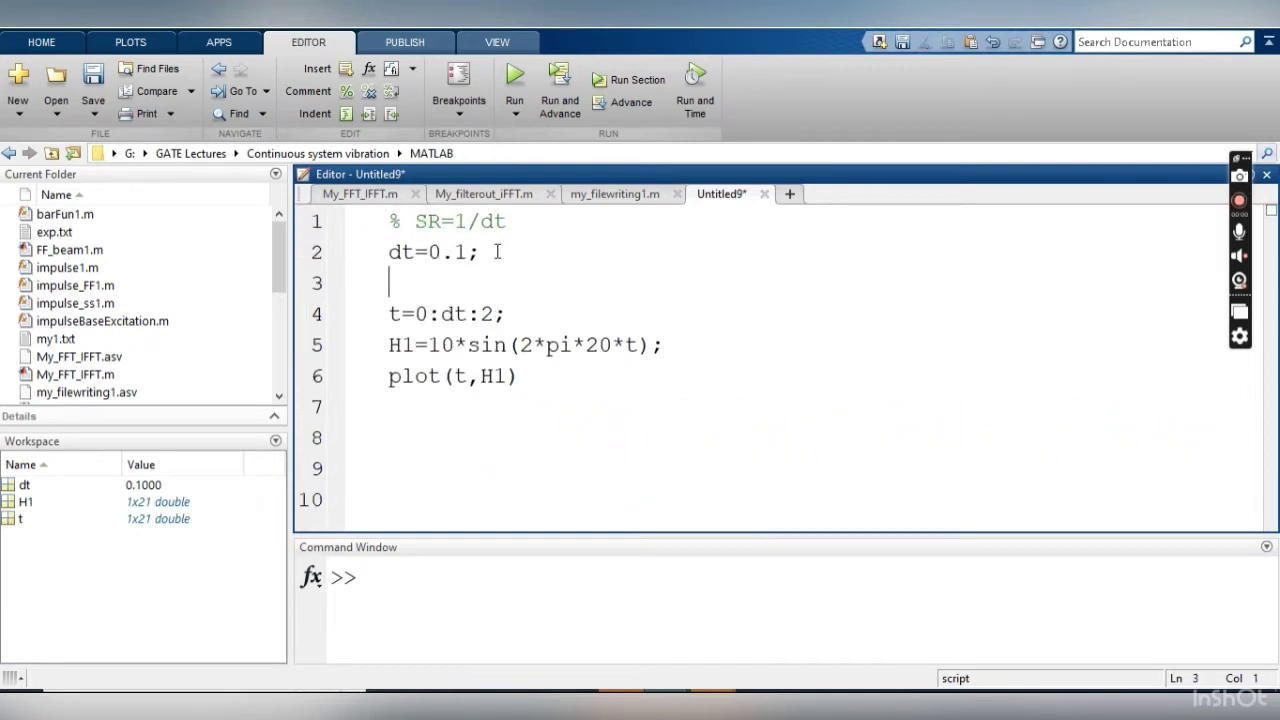
pyautogui.write('SR=1')
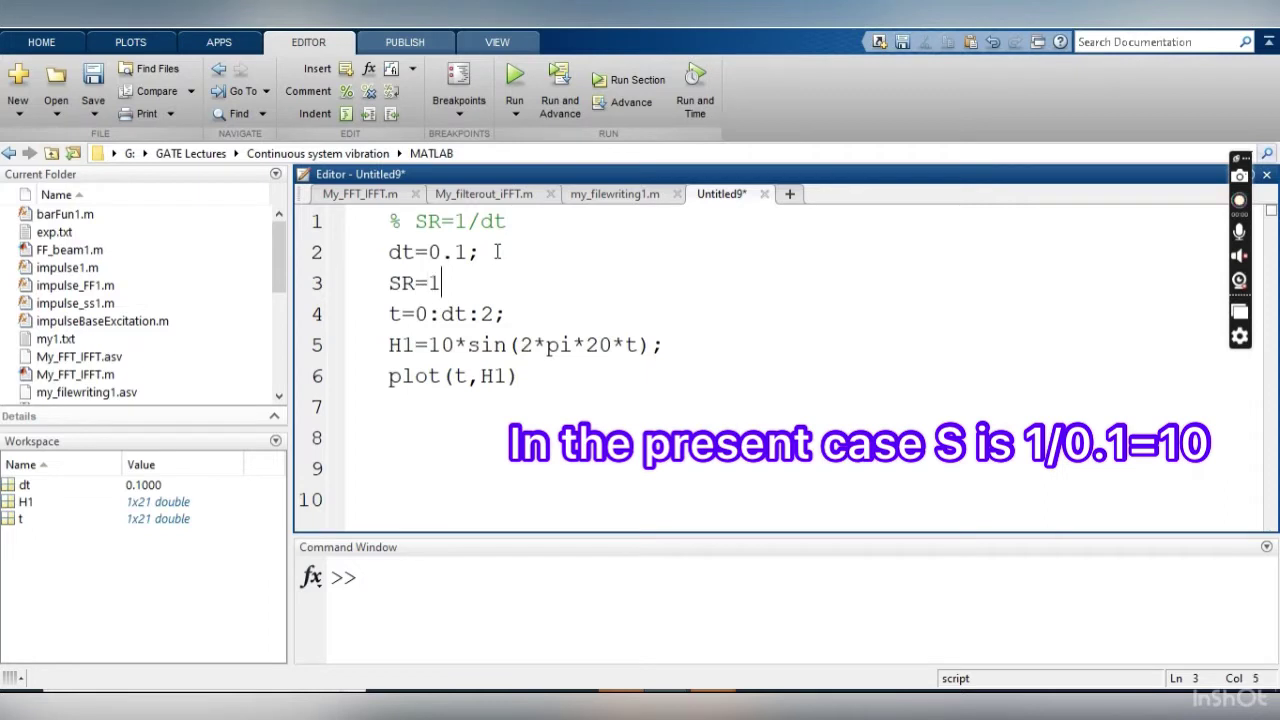
pyautogui.write('/dt;')
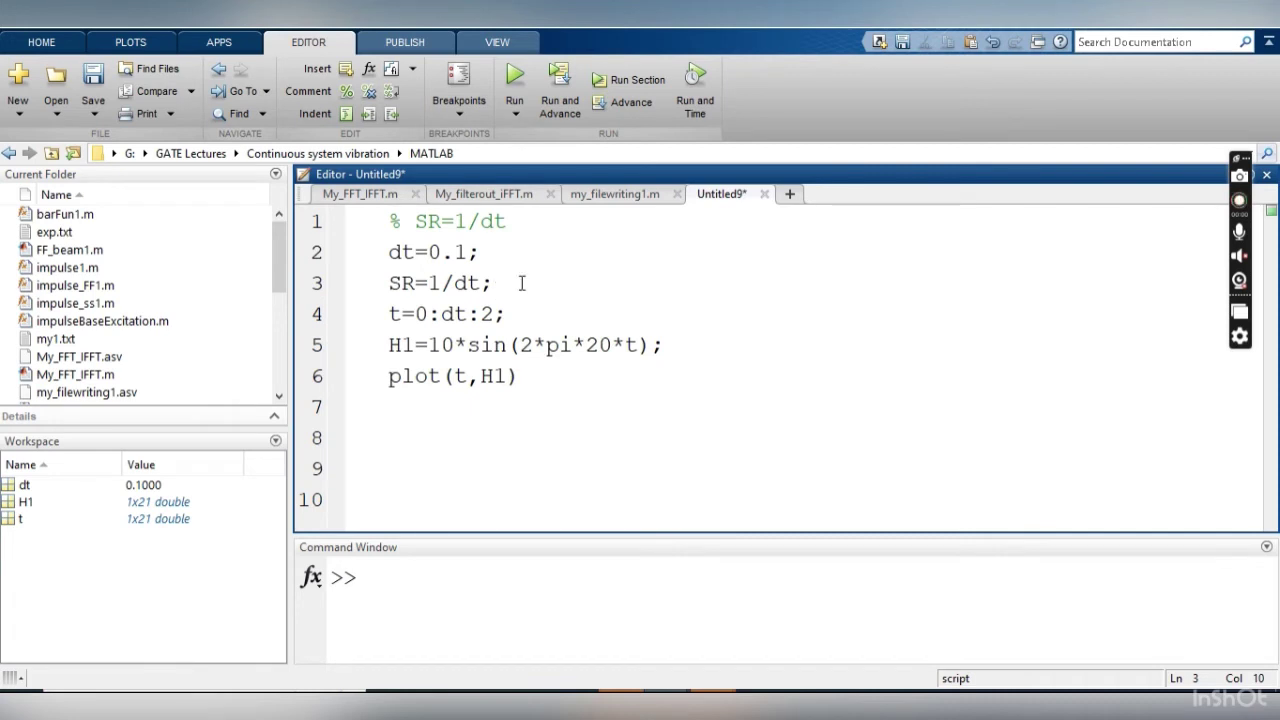
pyautogui.moveTo(612, 344); pyautogui.dragTo(586, 344)
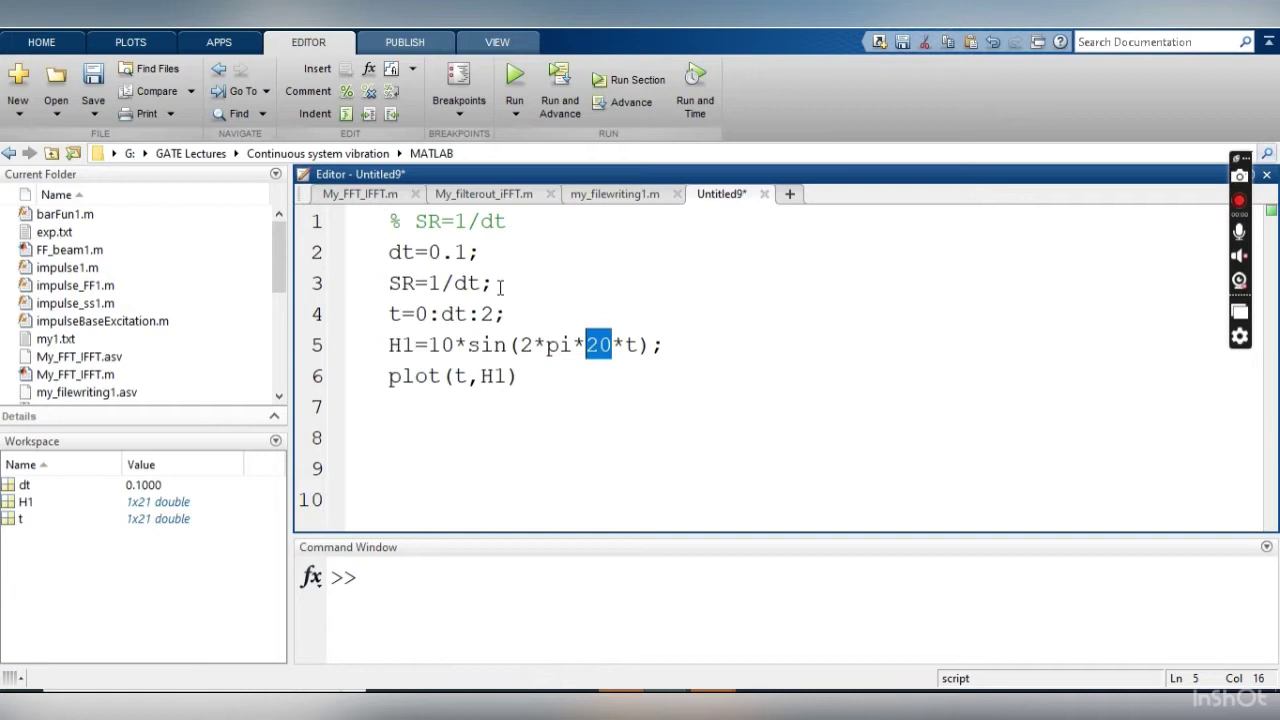
# - Change dt to 0.01, rerun the script and bring up the new plot
pyautogui.click(678, 385)
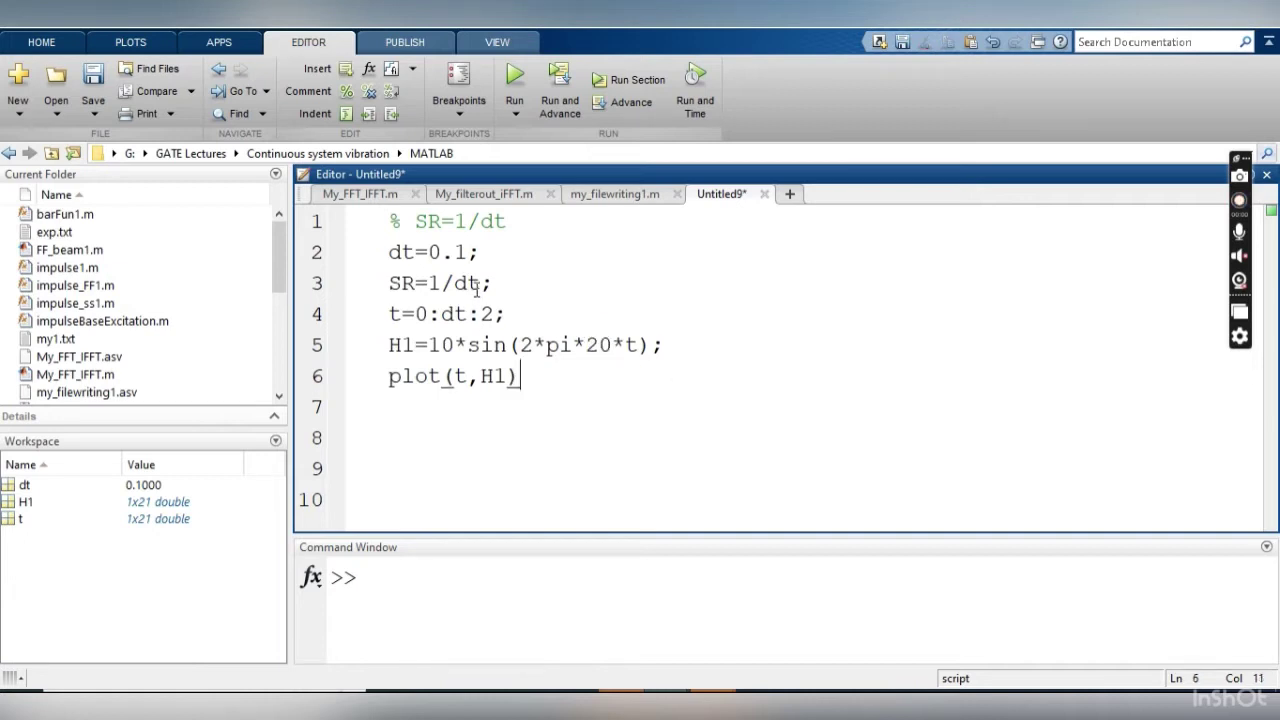
pyautogui.click(457, 252)
pyautogui.write('0')
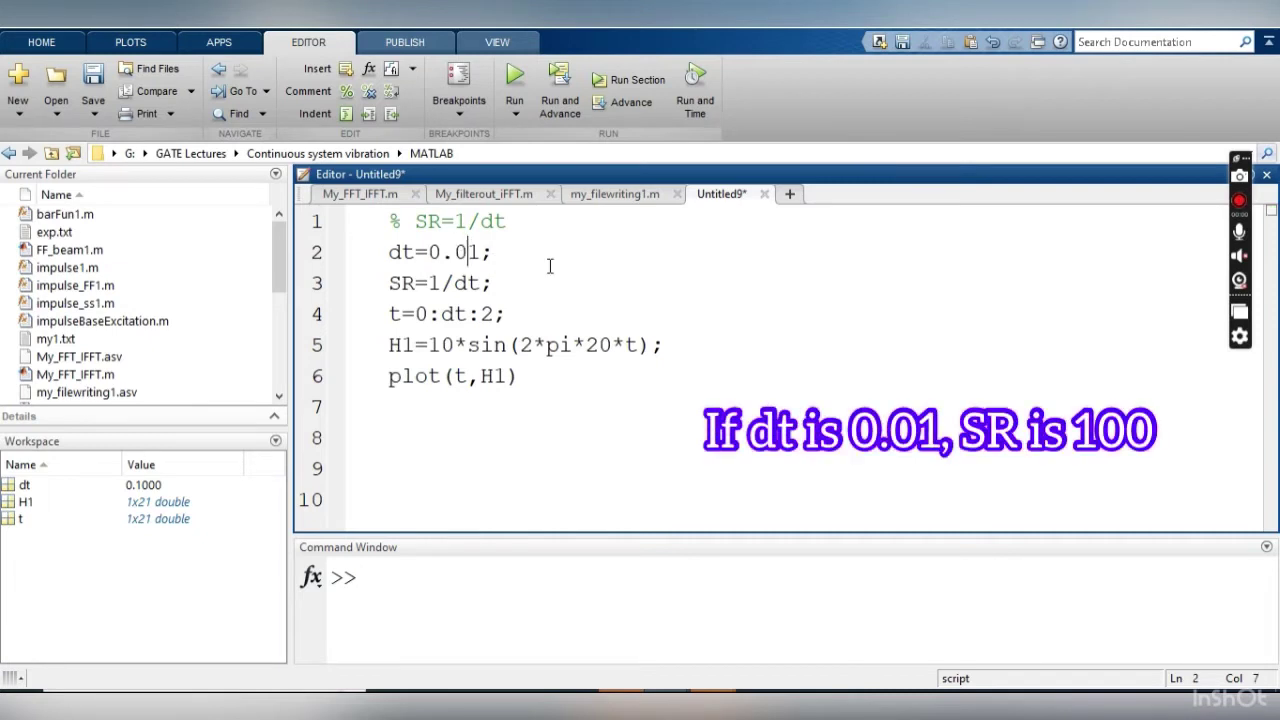
pyautogui.click(632, 80)
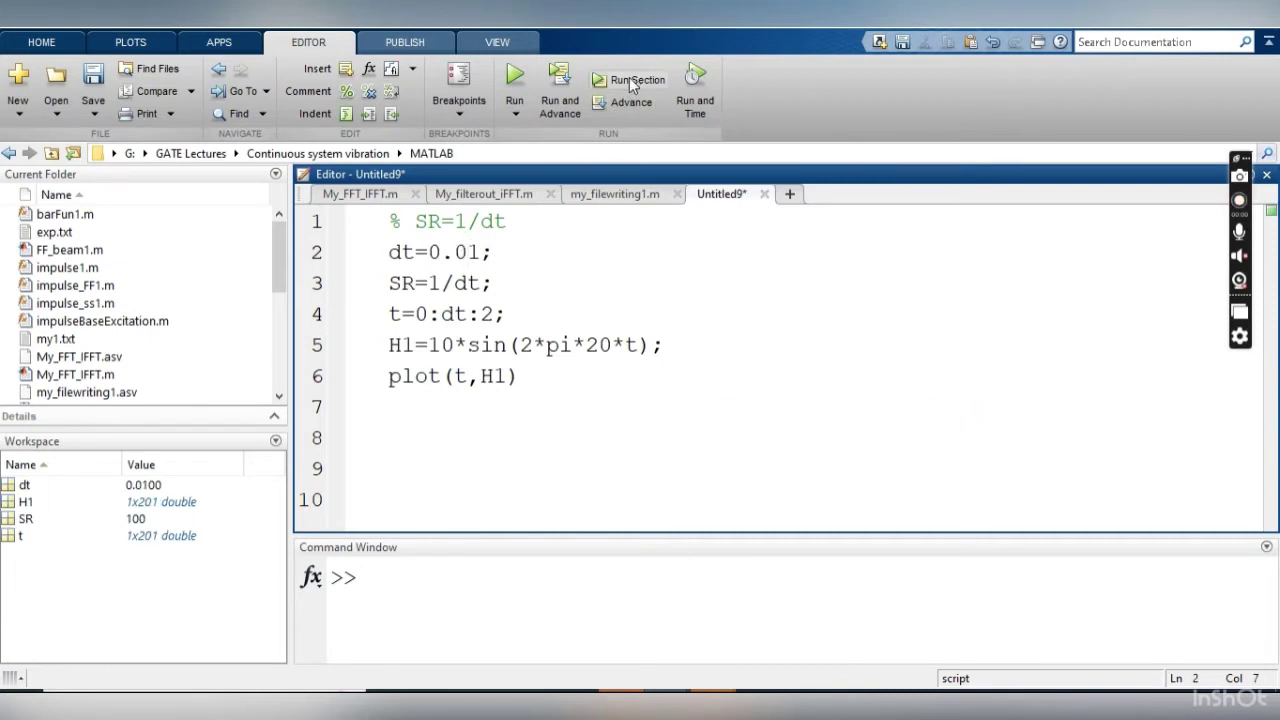
pyautogui.moveTo(657, 690)
pyautogui.click(737, 560)
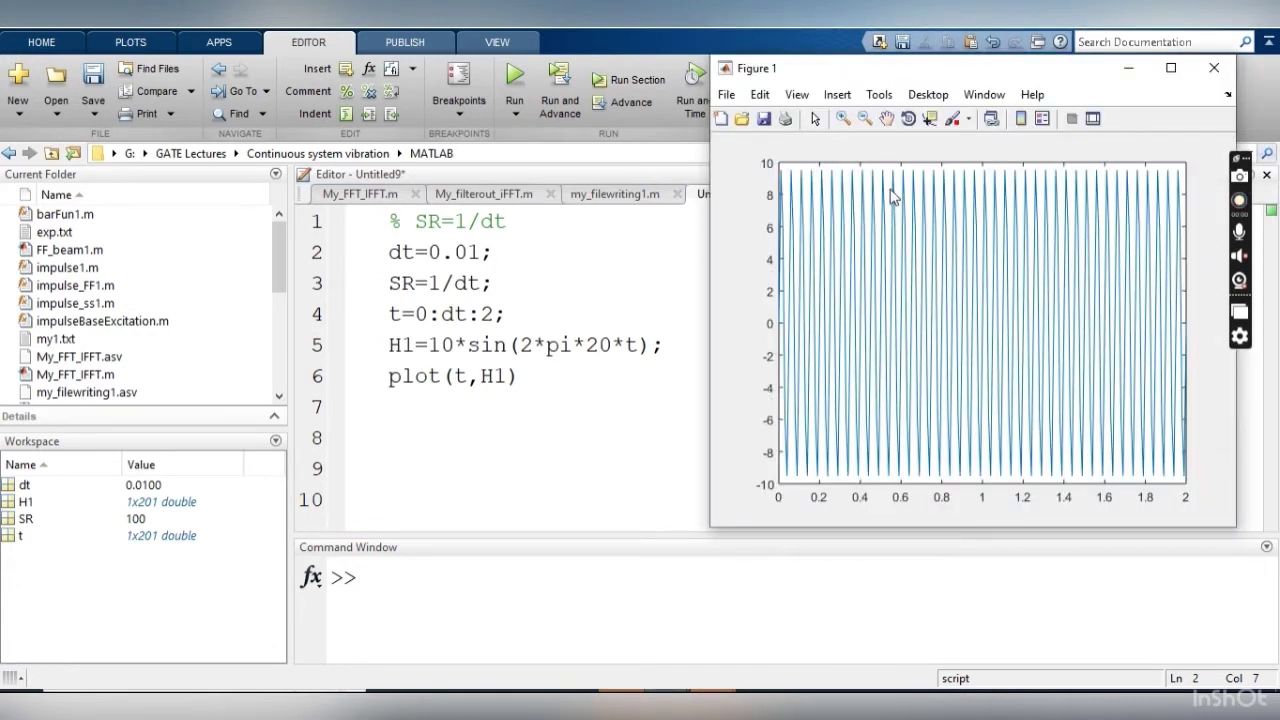
# - Zoom into the sine peak near t = 0.56 s until it fills the graph
pyautogui.click(843, 118)
pyautogui.moveTo(880, 167); pyautogui.dragTo(937, 252)
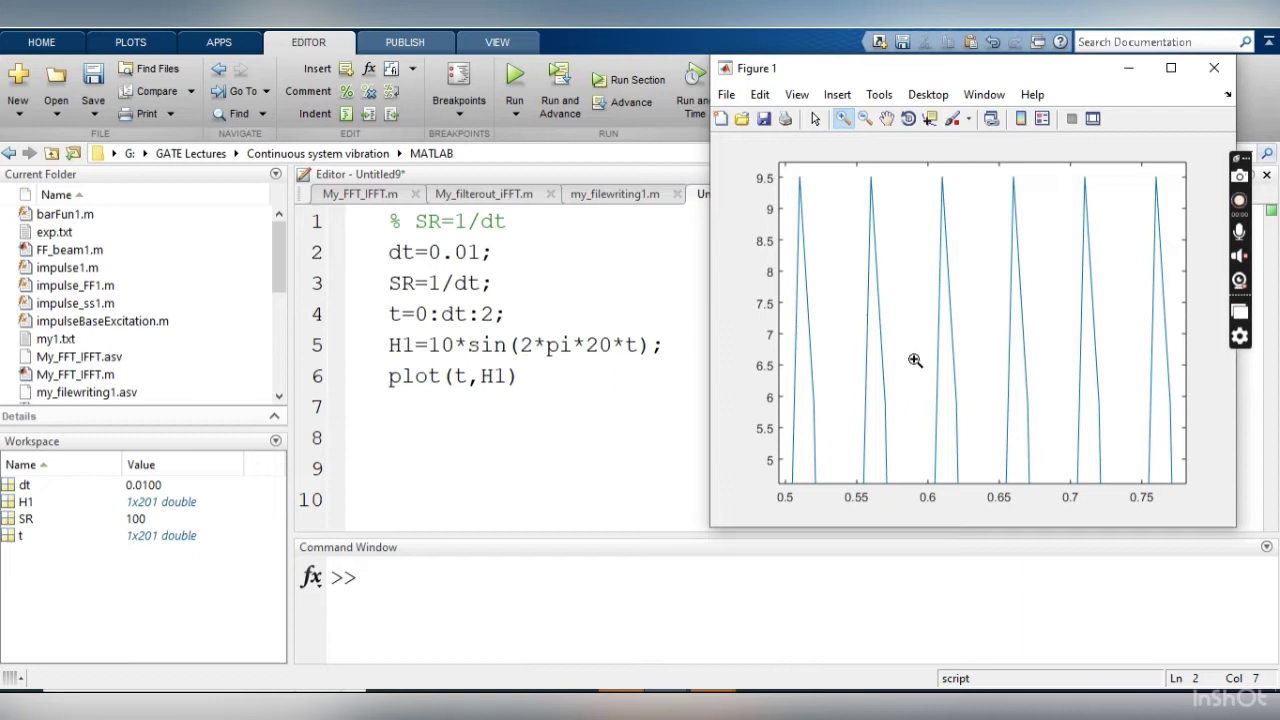
pyautogui.moveTo(843, 164); pyautogui.dragTo(928, 262)
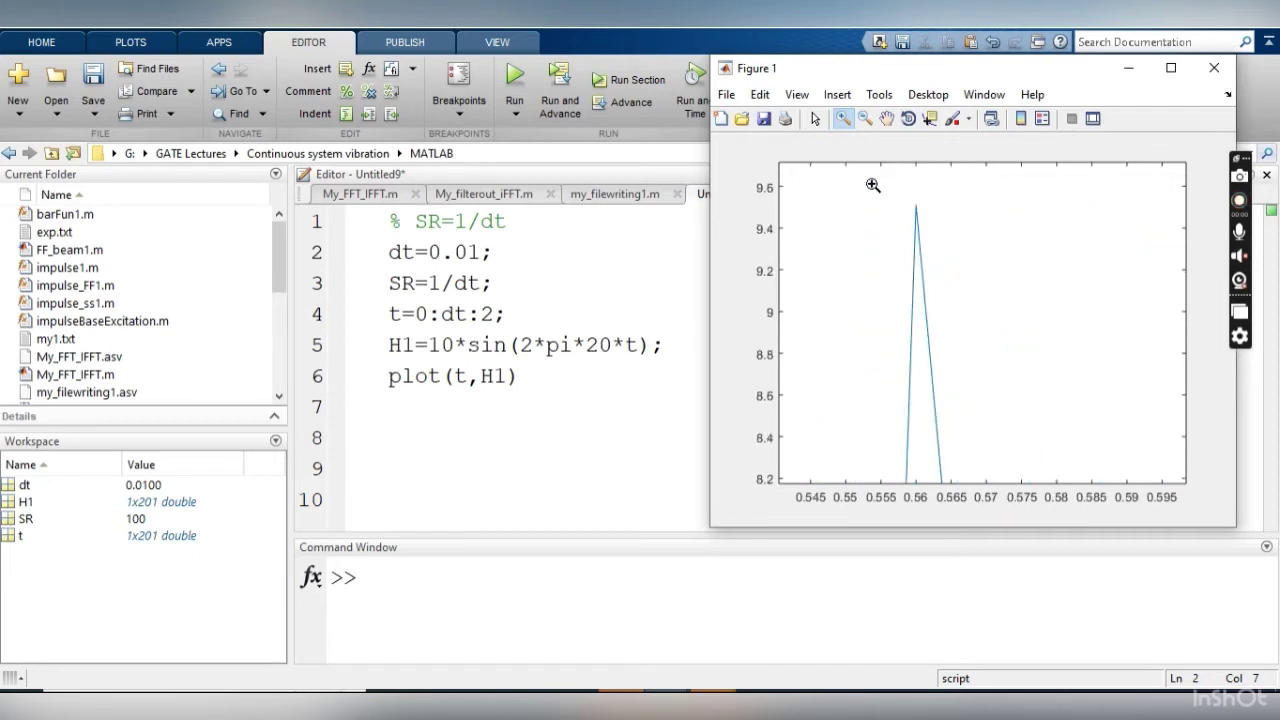
pyautogui.moveTo(873, 185); pyautogui.dragTo(945, 245)
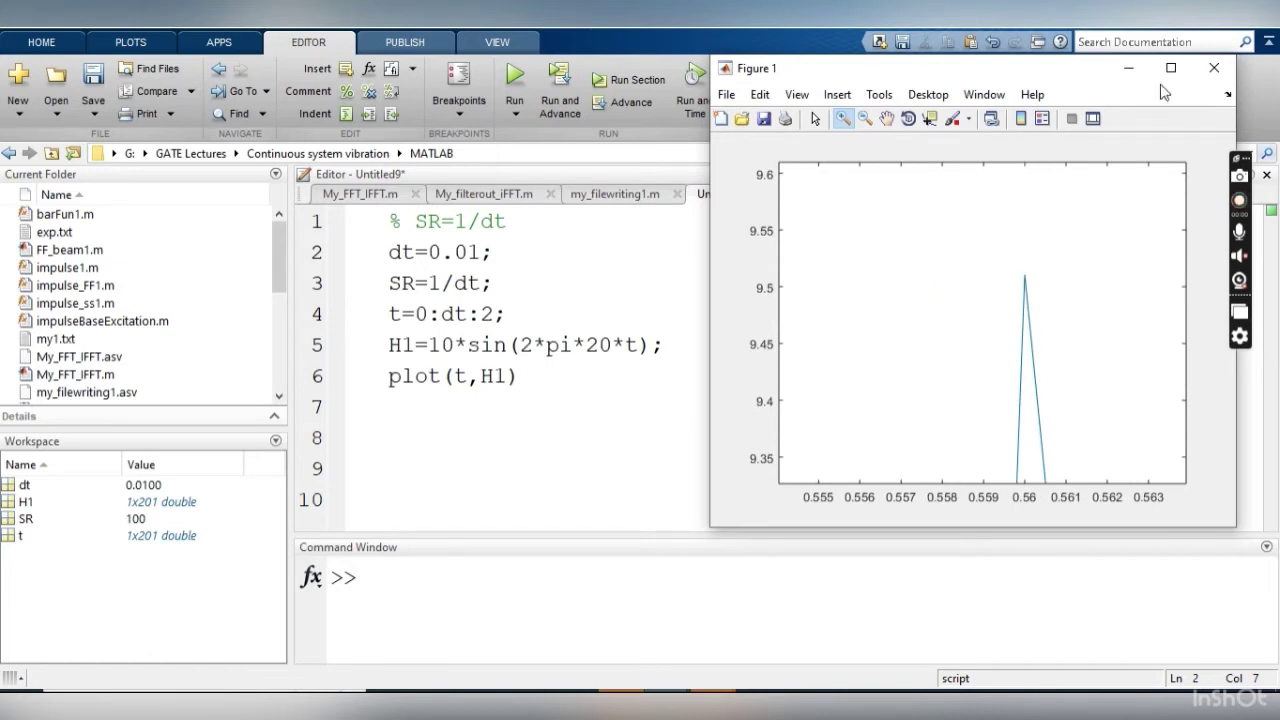
# - Close the figure, set dt to 0.001, and rerun the script
pyautogui.click(1214, 67)
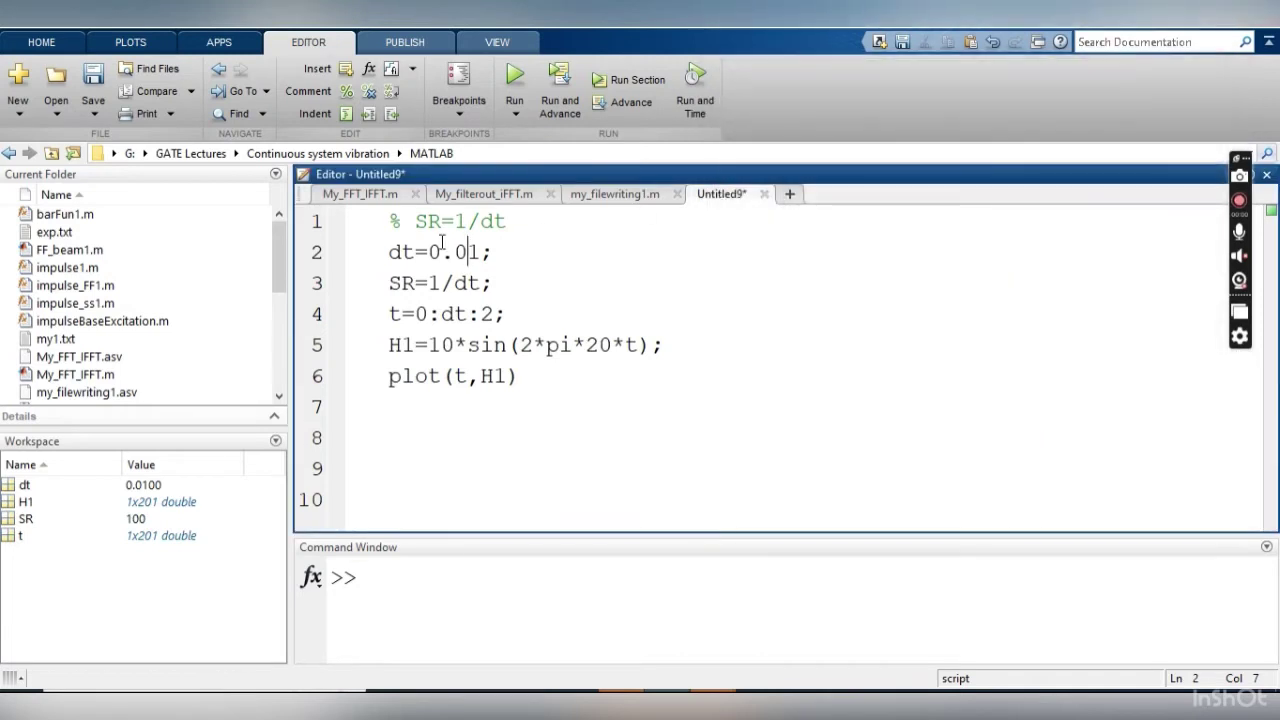
pyautogui.write('0')
pyautogui.click(638, 77)
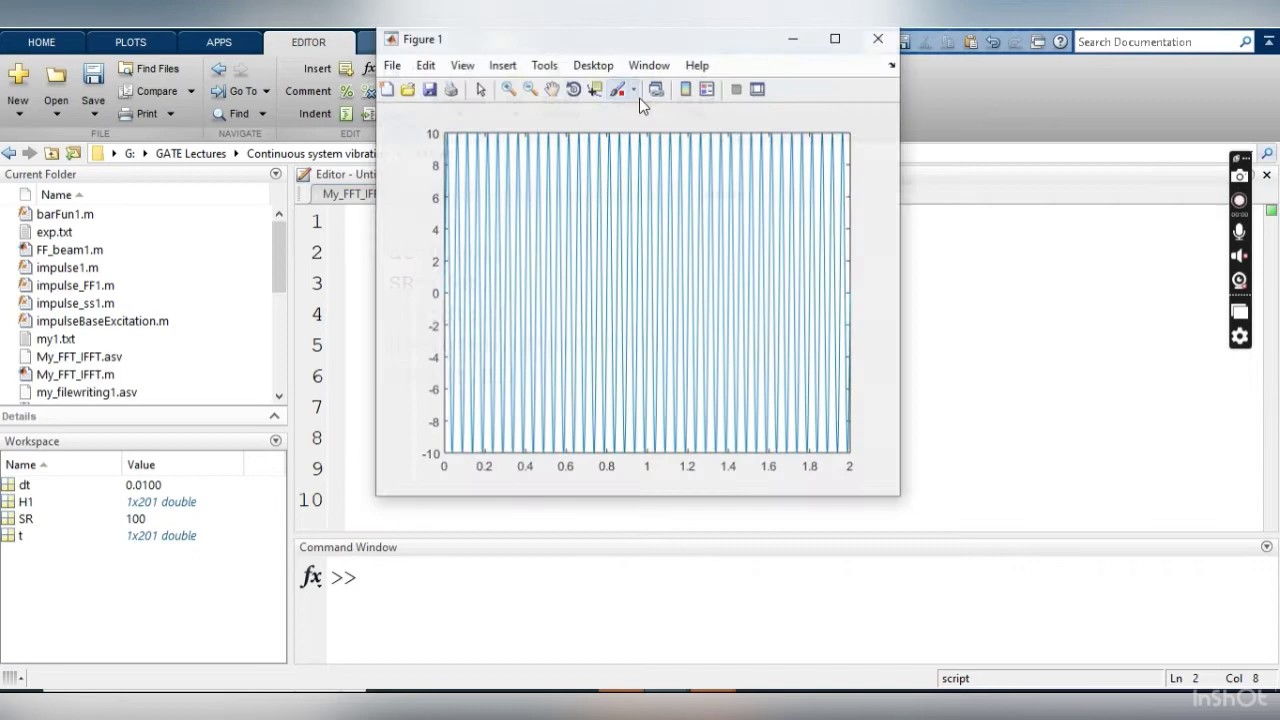
pyautogui.moveTo(555, 45); pyautogui.dragTo(808, 92)
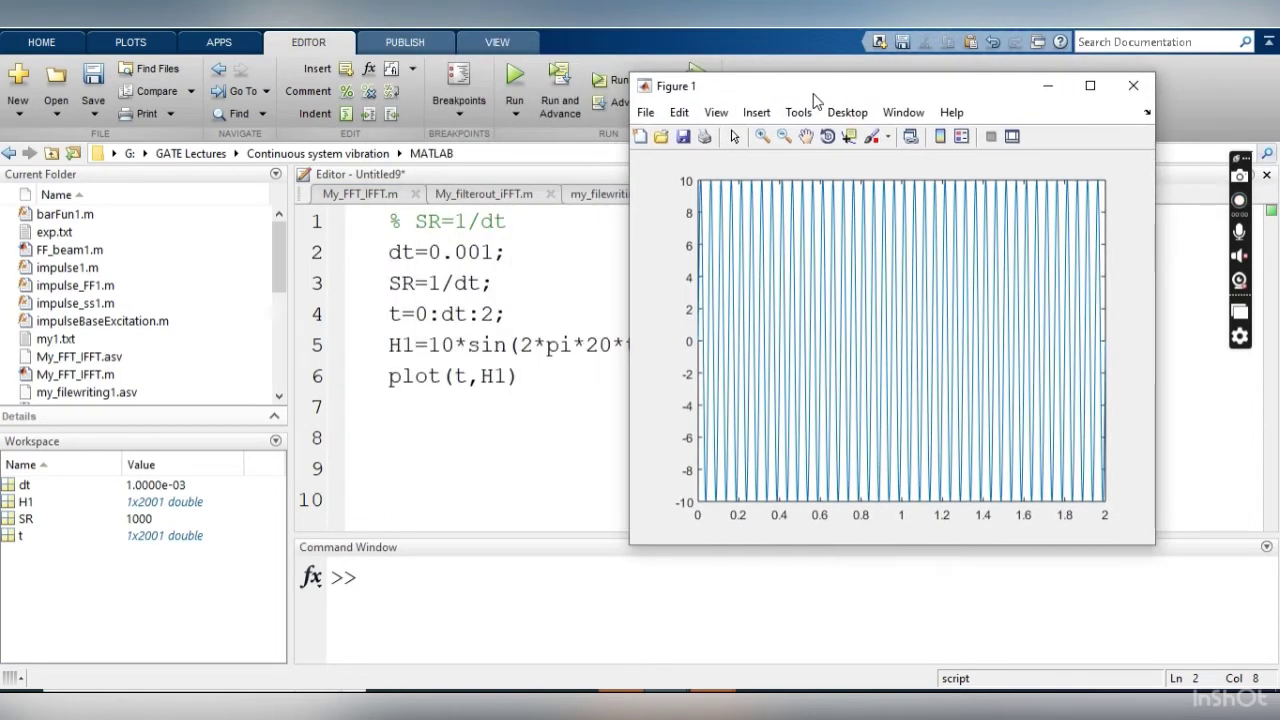
# - Zoom into the peaks between 0.33 and 0.77, then the single peak near 0.41
pyautogui.click(762, 136)
pyautogui.moveTo(854, 232)
pyautogui.mouseDown()
pyautogui.moveTo(766, 172)
pyautogui.moveTo(885, 298)
pyautogui.mouseUp()
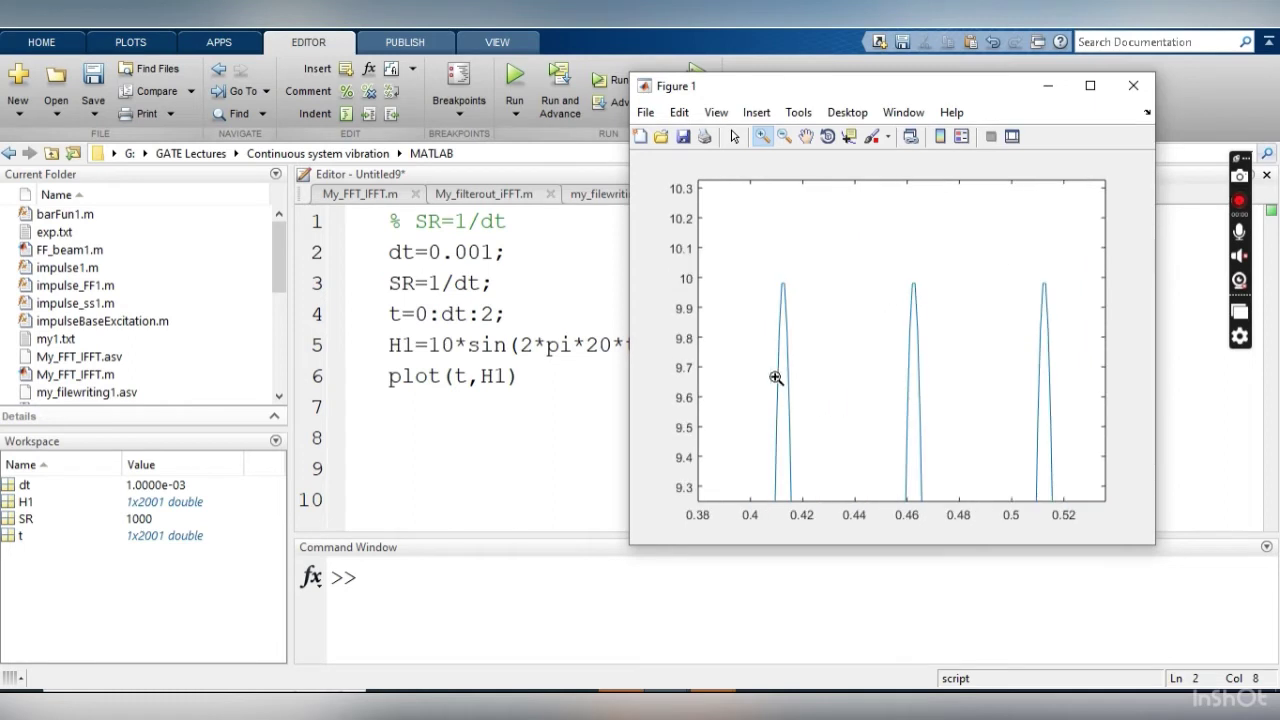
pyautogui.moveTo(745, 263); pyautogui.dragTo(875, 362)
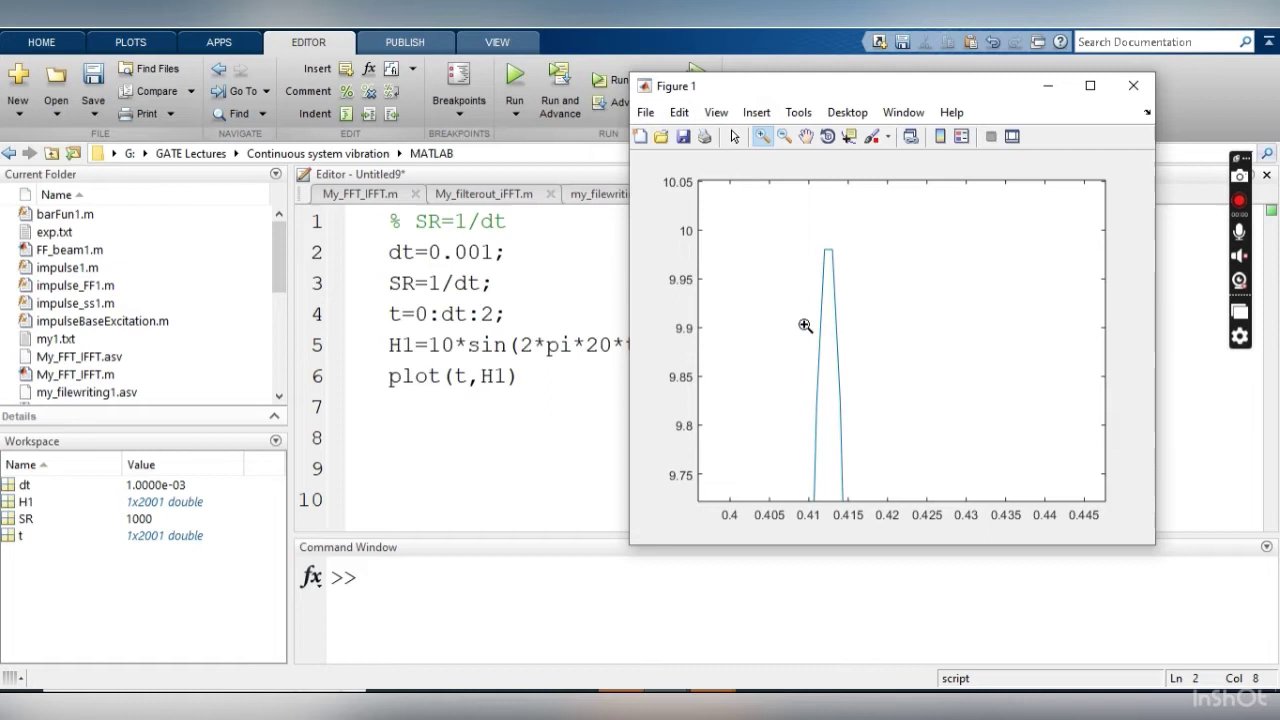
pyautogui.click(484, 252)
# - Rerun the script with dt=0.1, then with dt=0.01, closing the figure
pyautogui.press('BackSpace')
pyautogui.press('BackSpace')
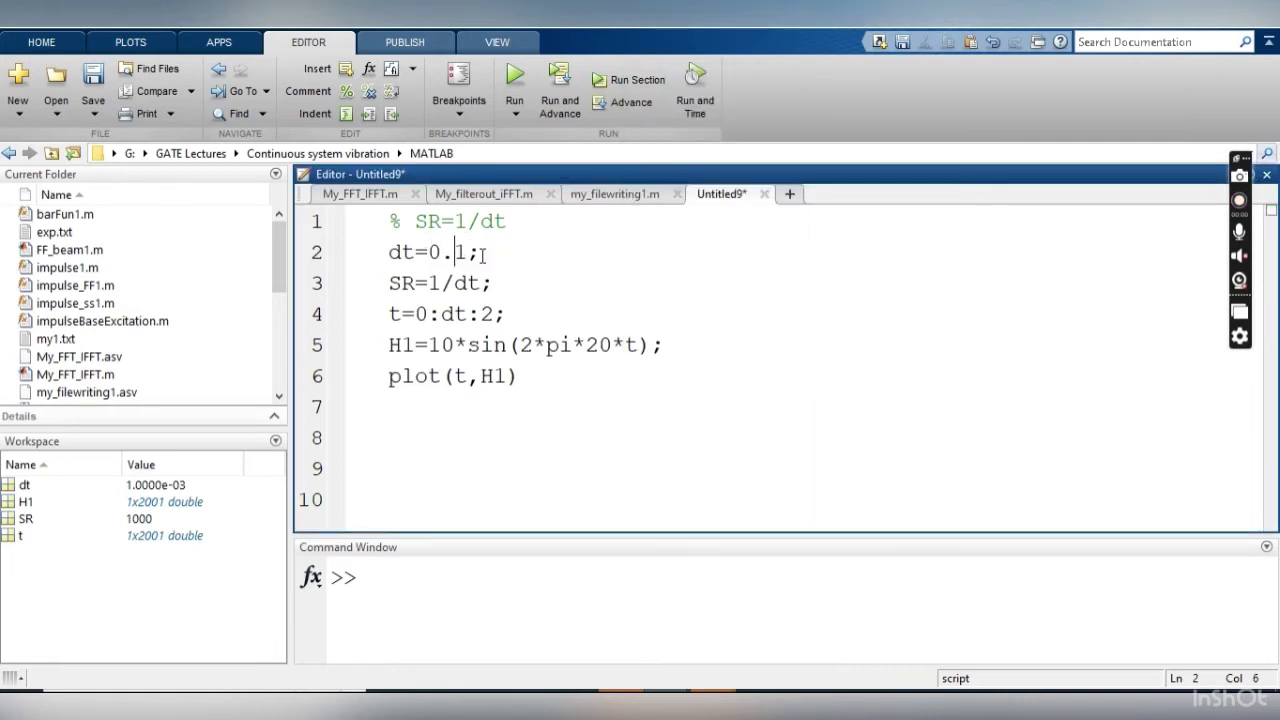
pyautogui.click(626, 80)
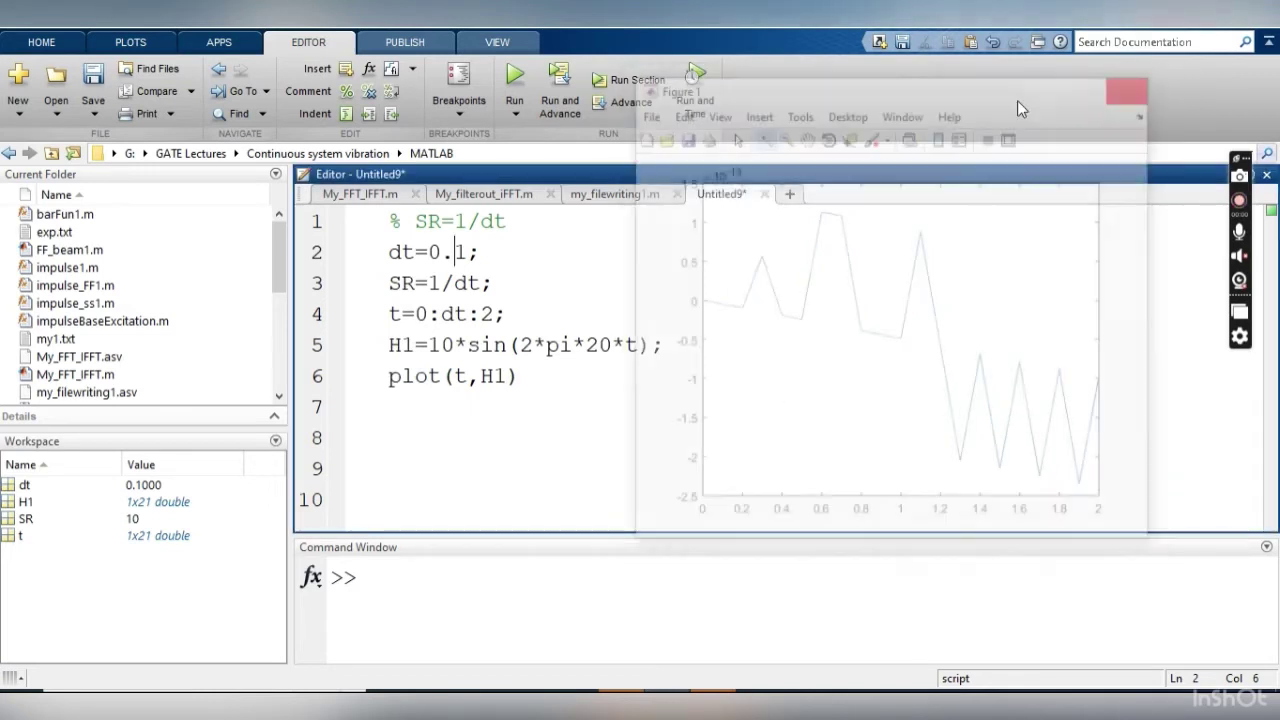
pyautogui.write('0')
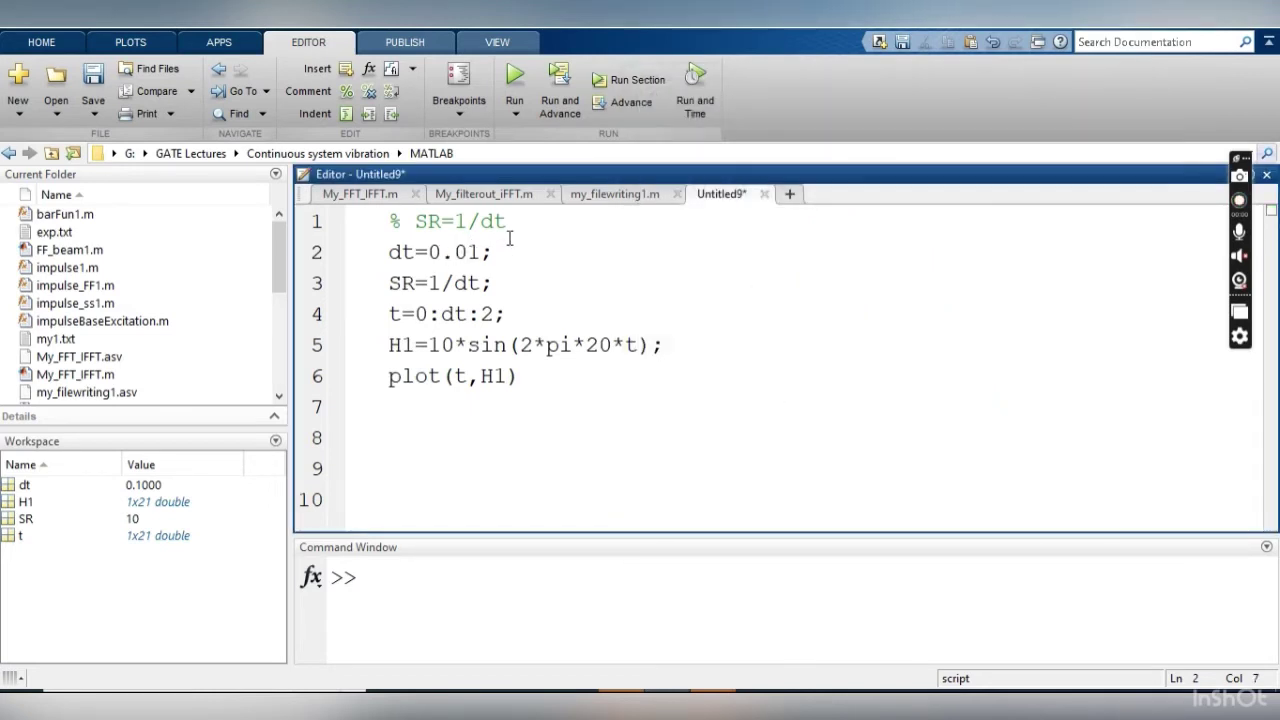
pyautogui.click(630, 83)
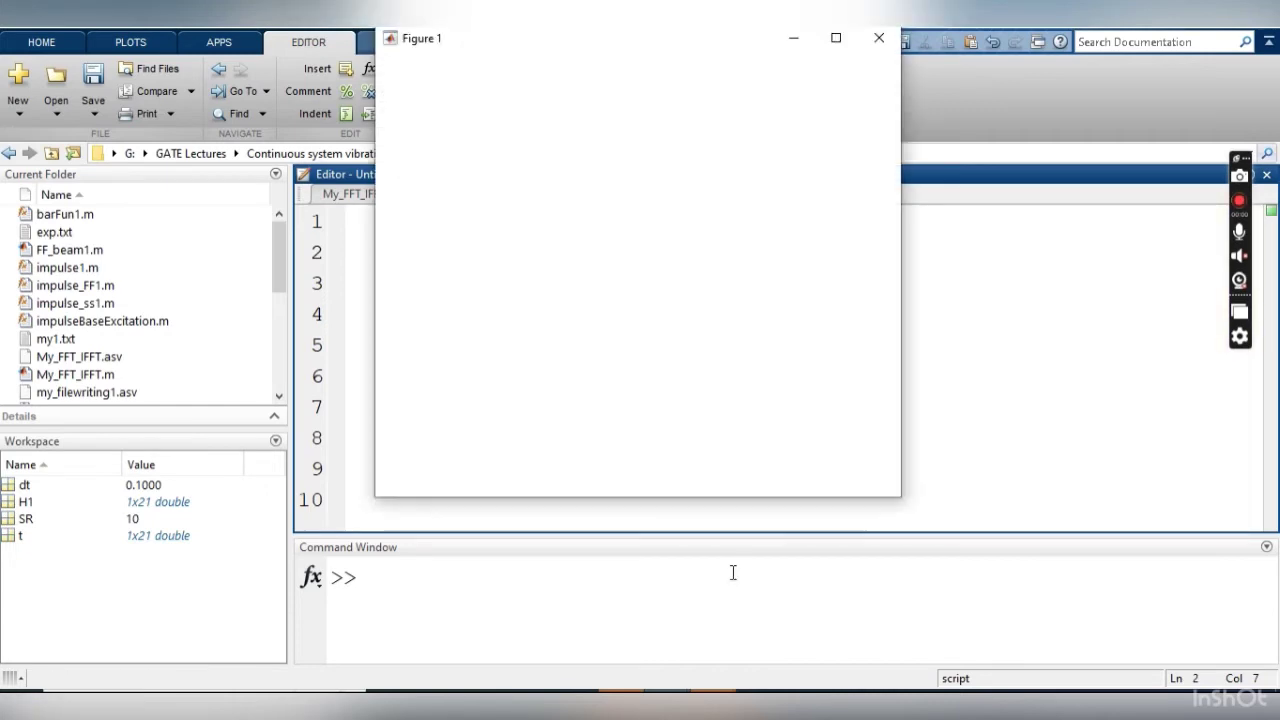
pyautogui.moveTo(547, 43); pyautogui.dragTo(666, 61)
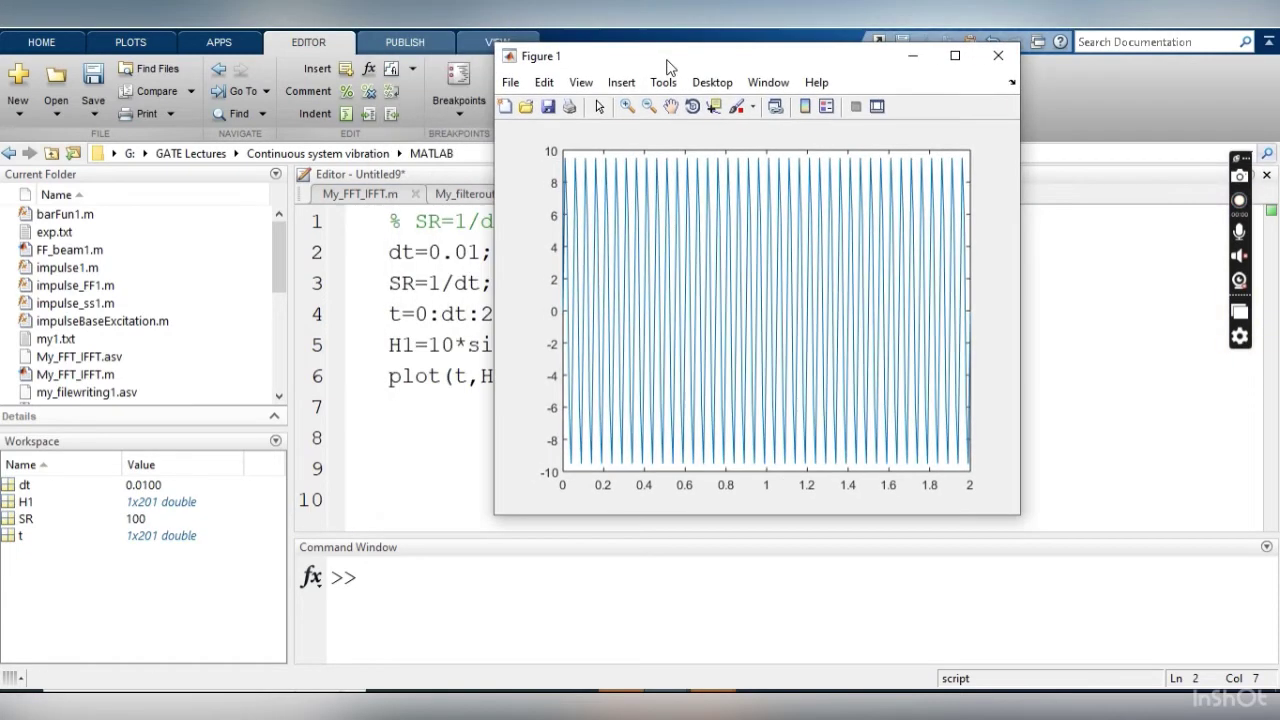
pyautogui.click(998, 55)
# - Rerun with dt=0.001, close the figure, and point out the SR and sine lines
pyautogui.write('0')
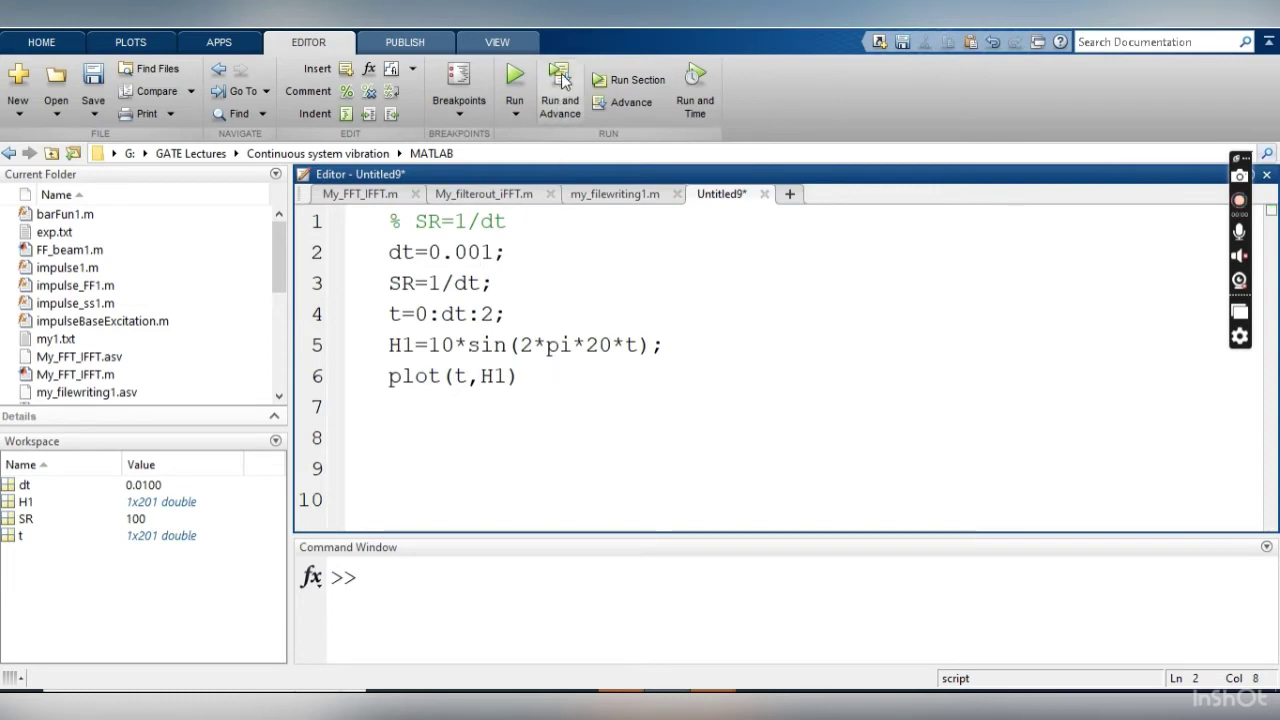
pyautogui.click(621, 82)
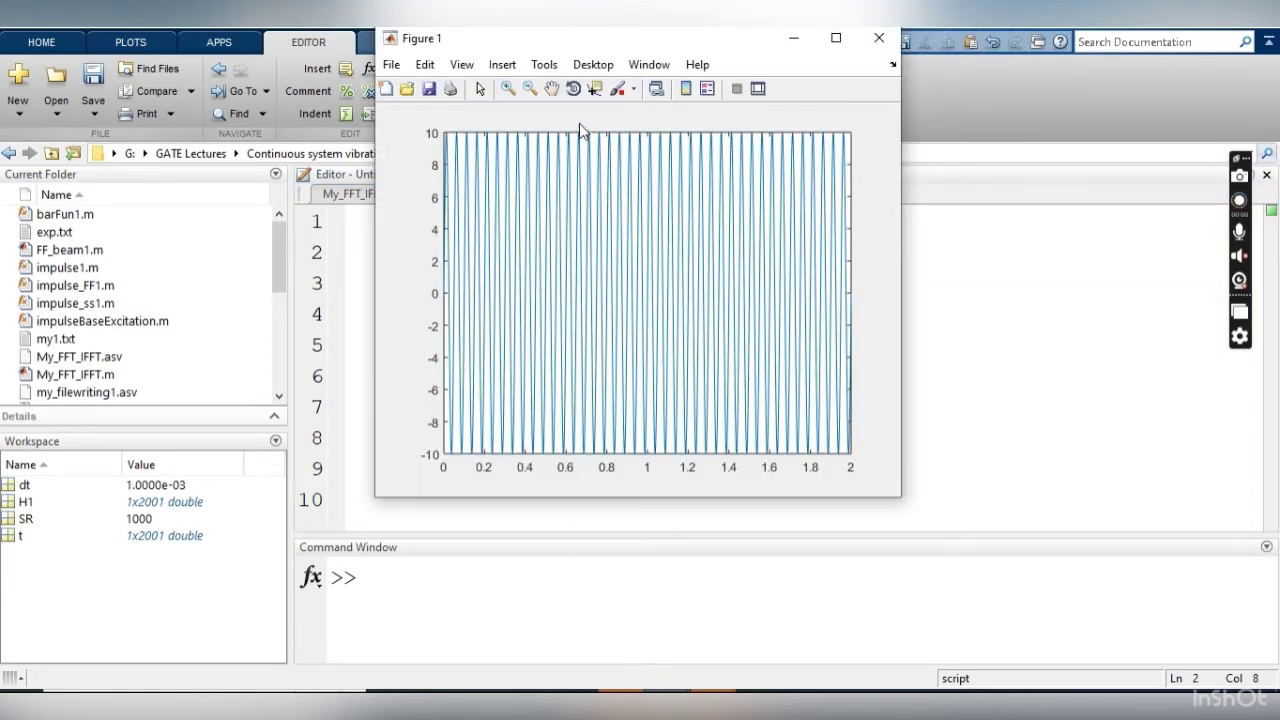
pyautogui.moveTo(537, 42); pyautogui.dragTo(805, 149)
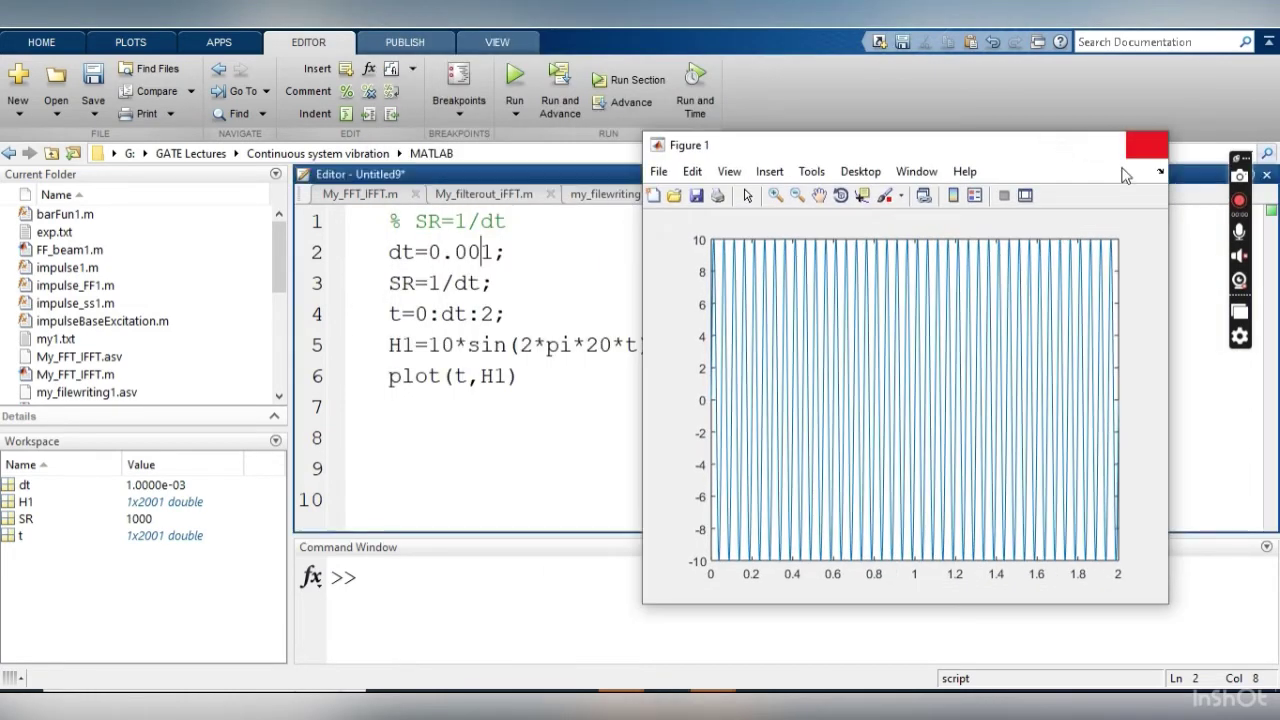
pyautogui.click(1146, 146)
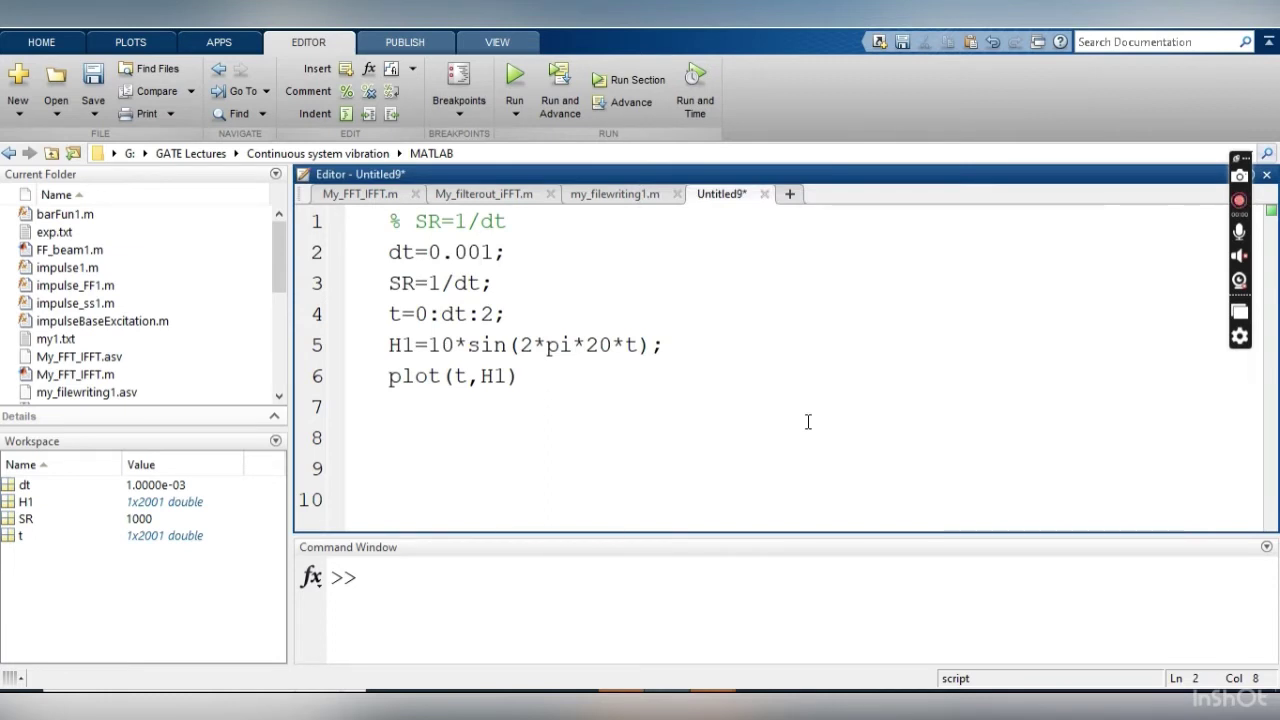
pyautogui.moveTo(494, 284); pyautogui.dragTo(392, 285)
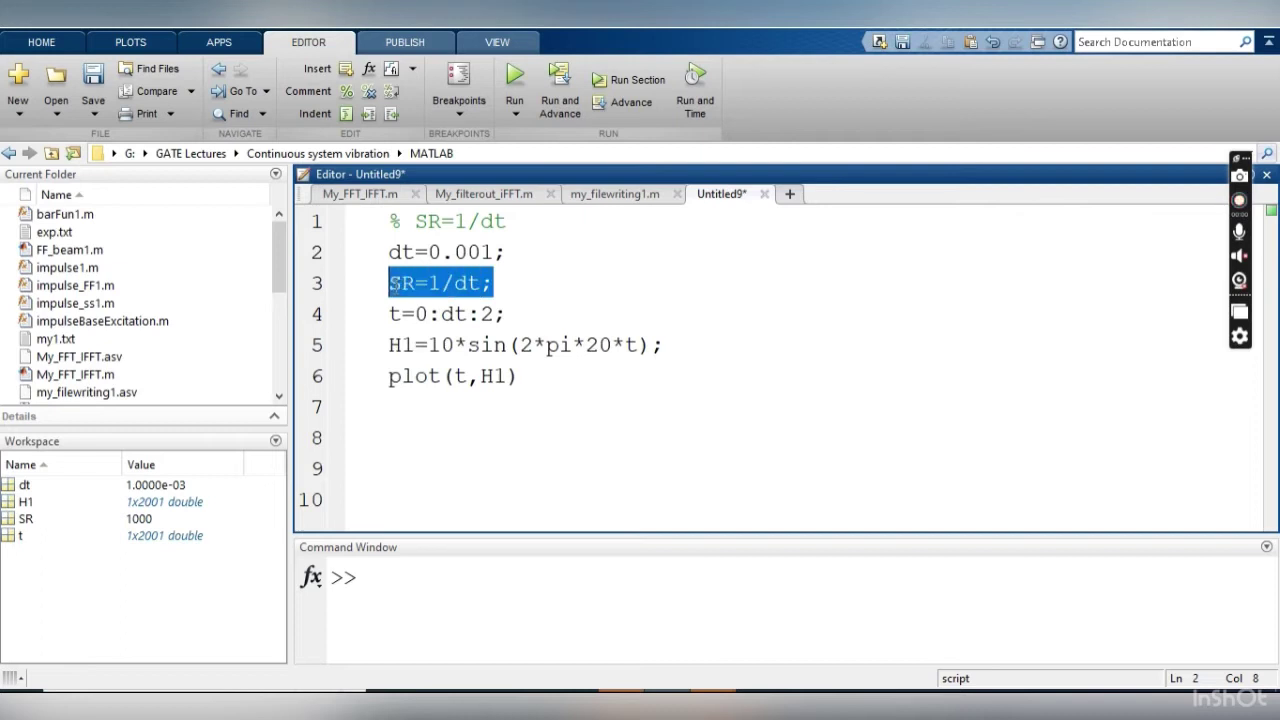
pyautogui.moveTo(666, 345); pyautogui.dragTo(392, 345)
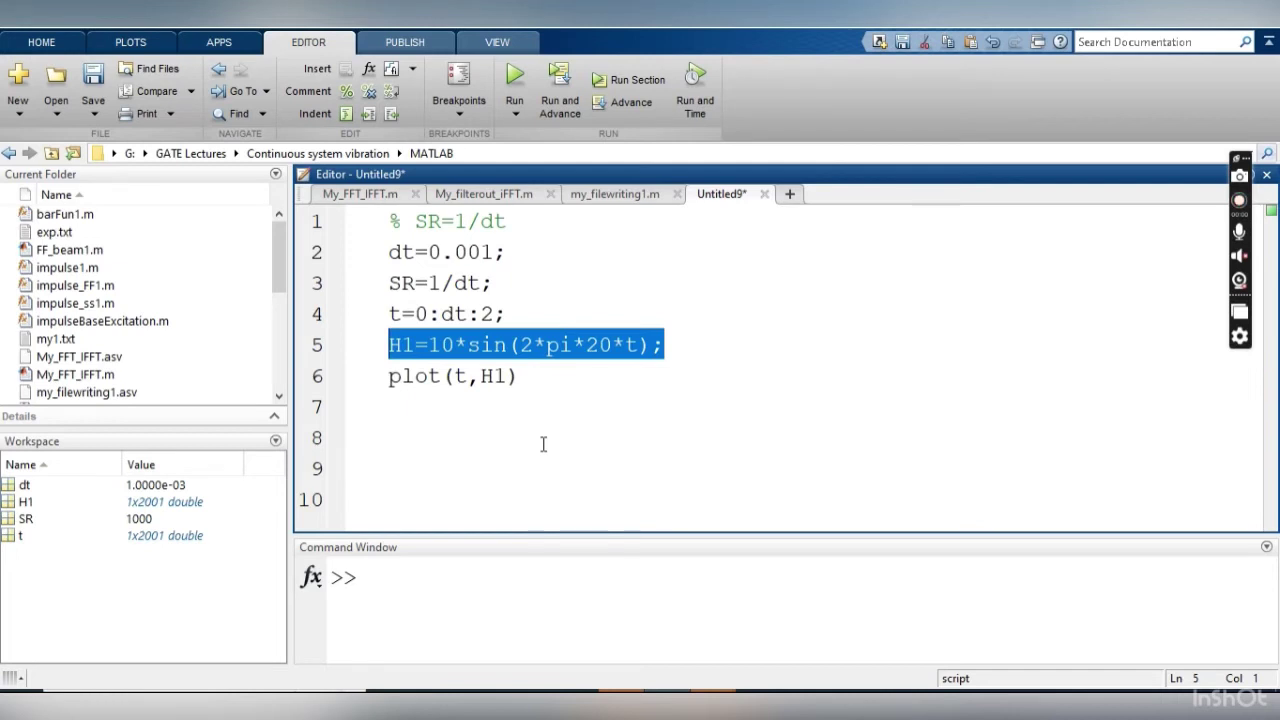
pyautogui.click(543, 444)
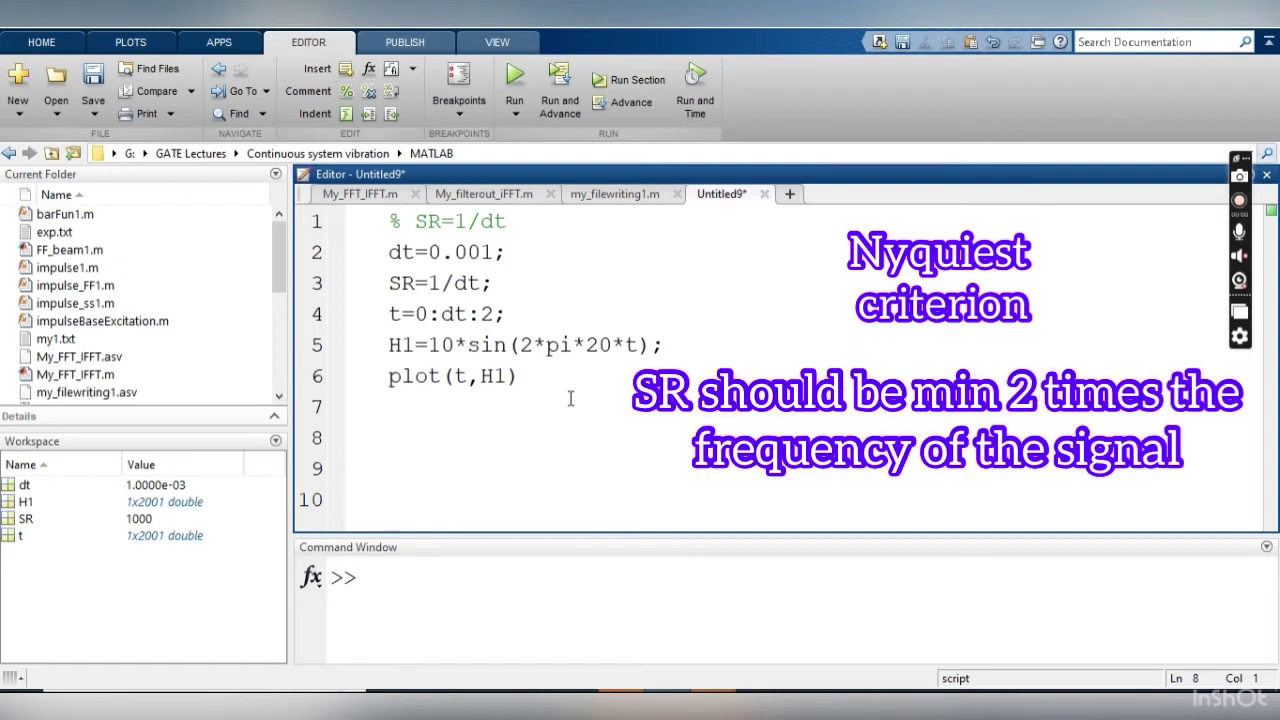
# - Change SR=1/dt to SR=40 and delete the dt=0.001 line
pyautogui.doubleClick(598, 345)
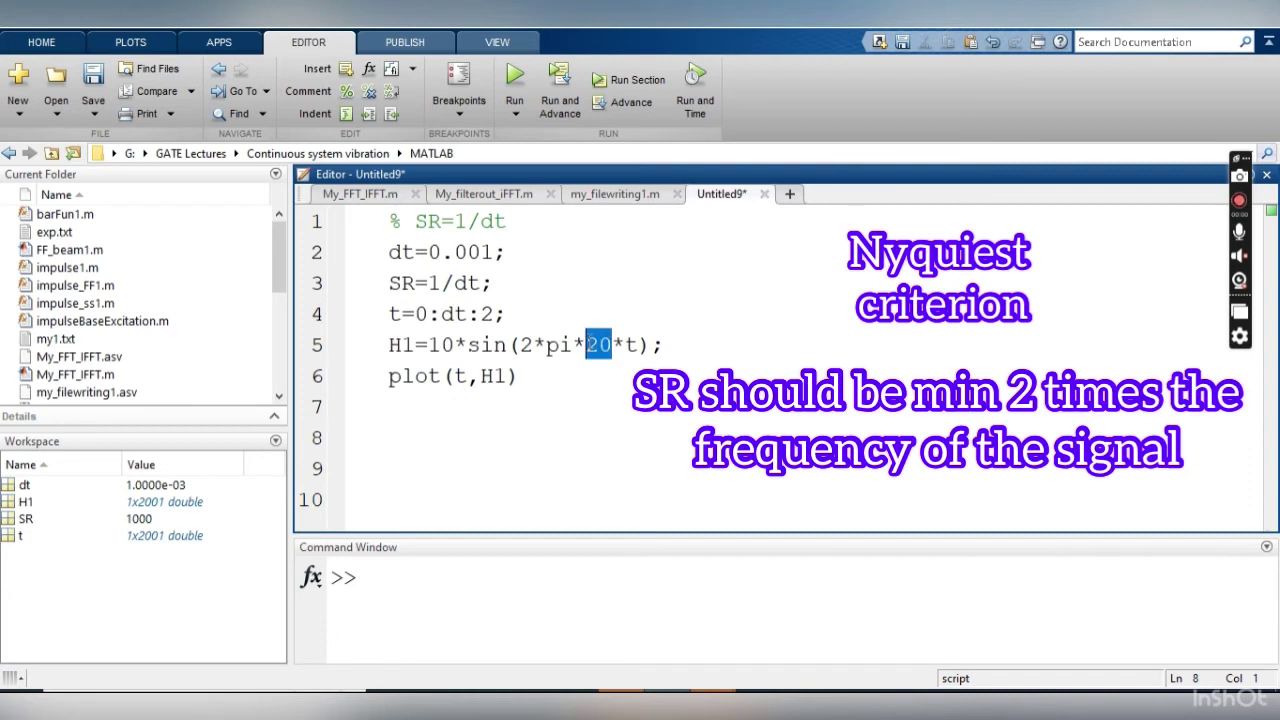
pyautogui.click(587, 446)
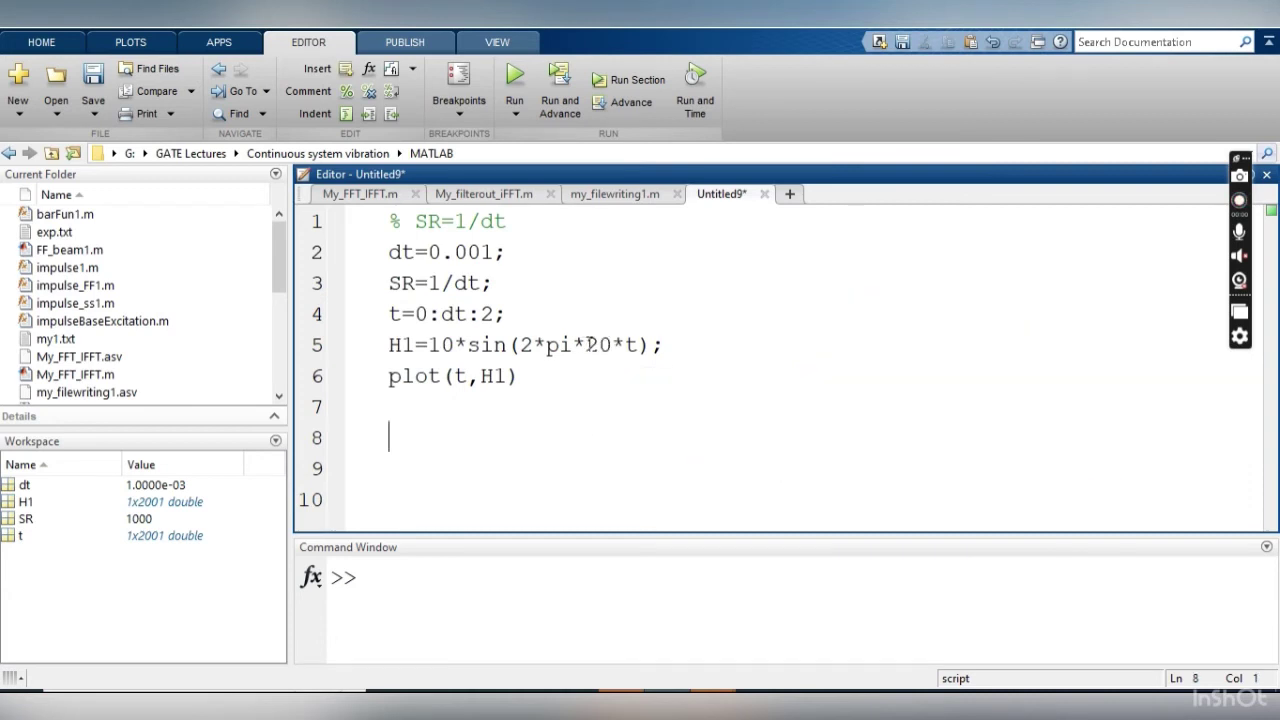
pyautogui.moveTo(585, 345); pyautogui.dragTo(612, 347)
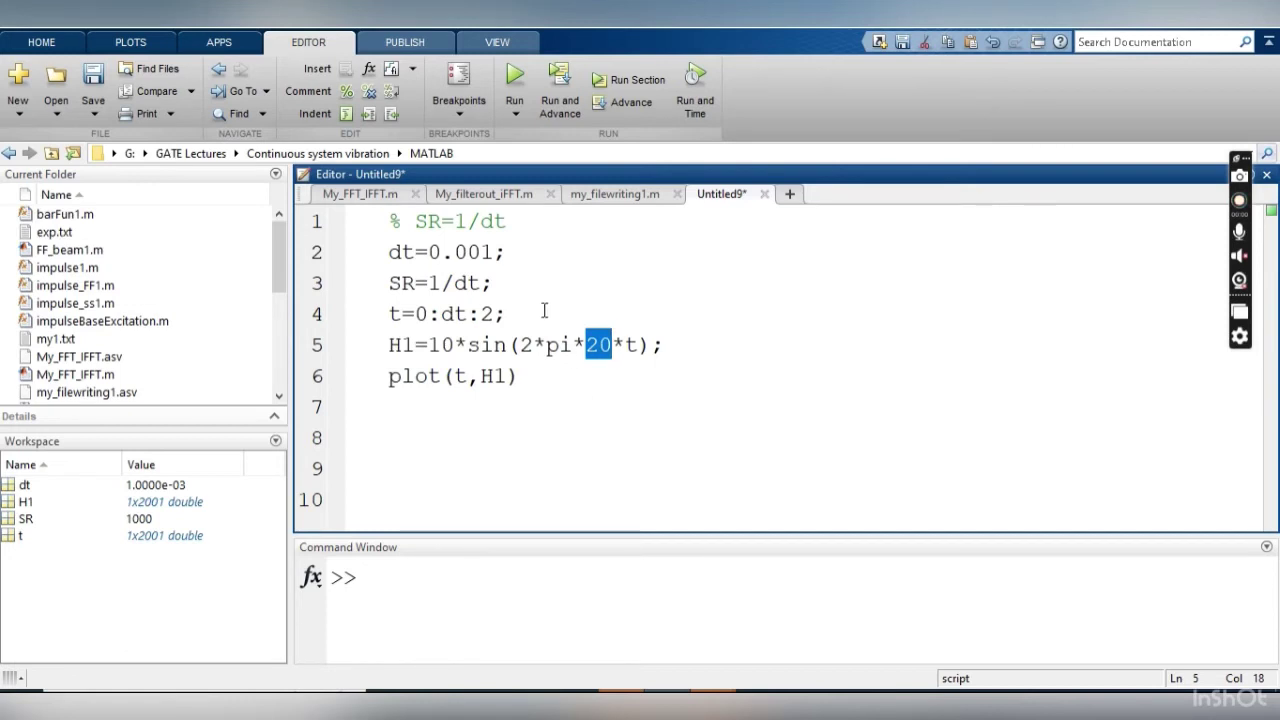
pyautogui.moveTo(482, 286); pyautogui.dragTo(428, 285)
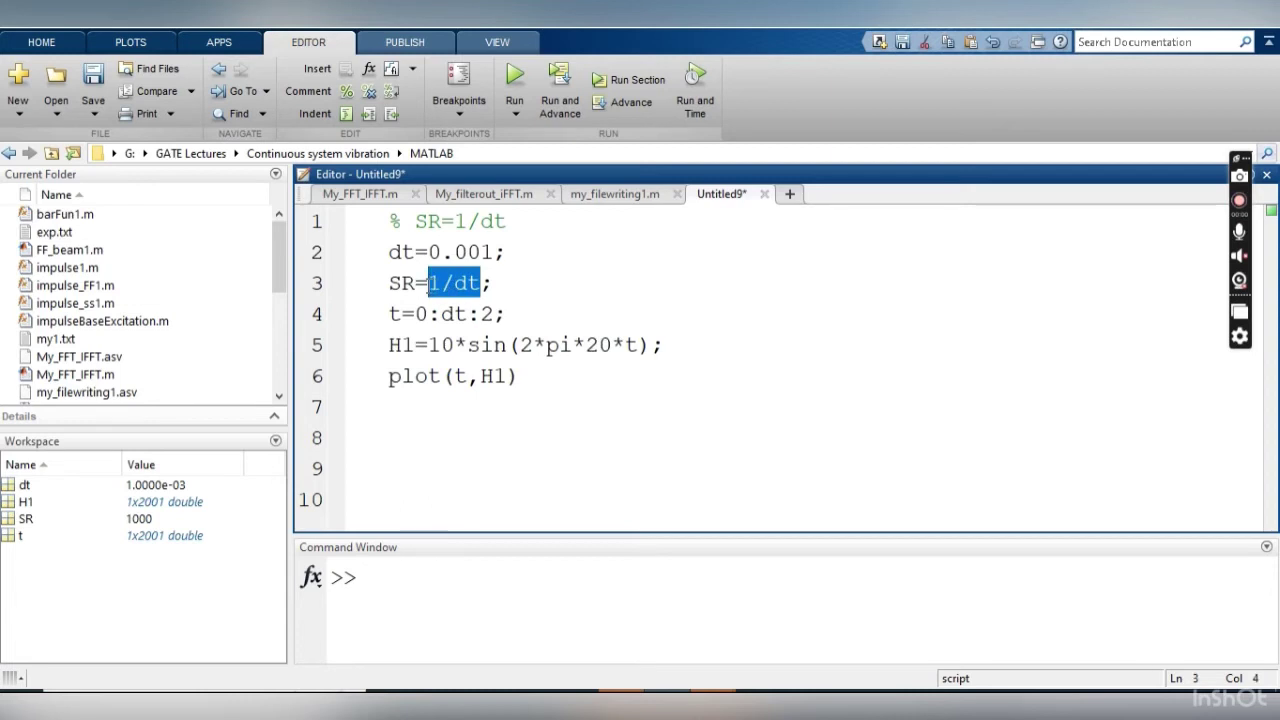
pyautogui.write('40')
pyautogui.moveTo(522, 254); pyautogui.dragTo(360, 258)
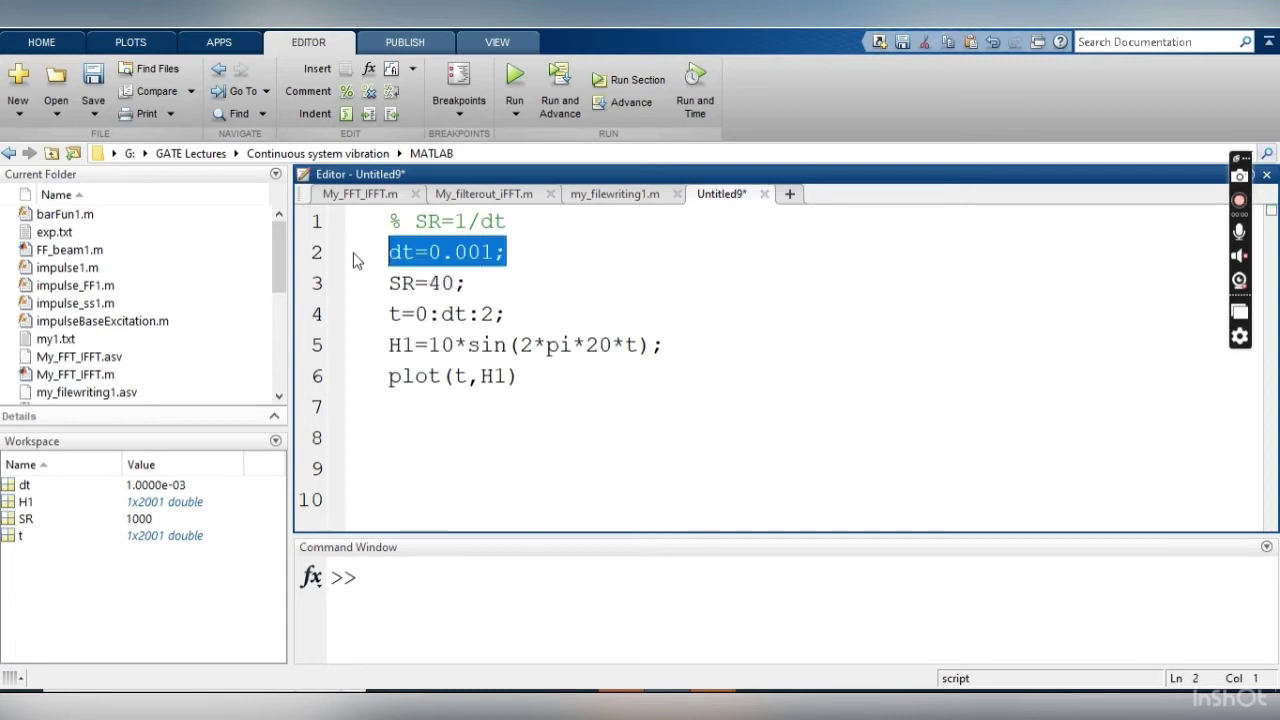
pyautogui.press('BackSpace')
# - Add dt=1/SR; below SR=40, then point out the values 40 and 20
pyautogui.click(500, 277)
pyautogui.press('Return')
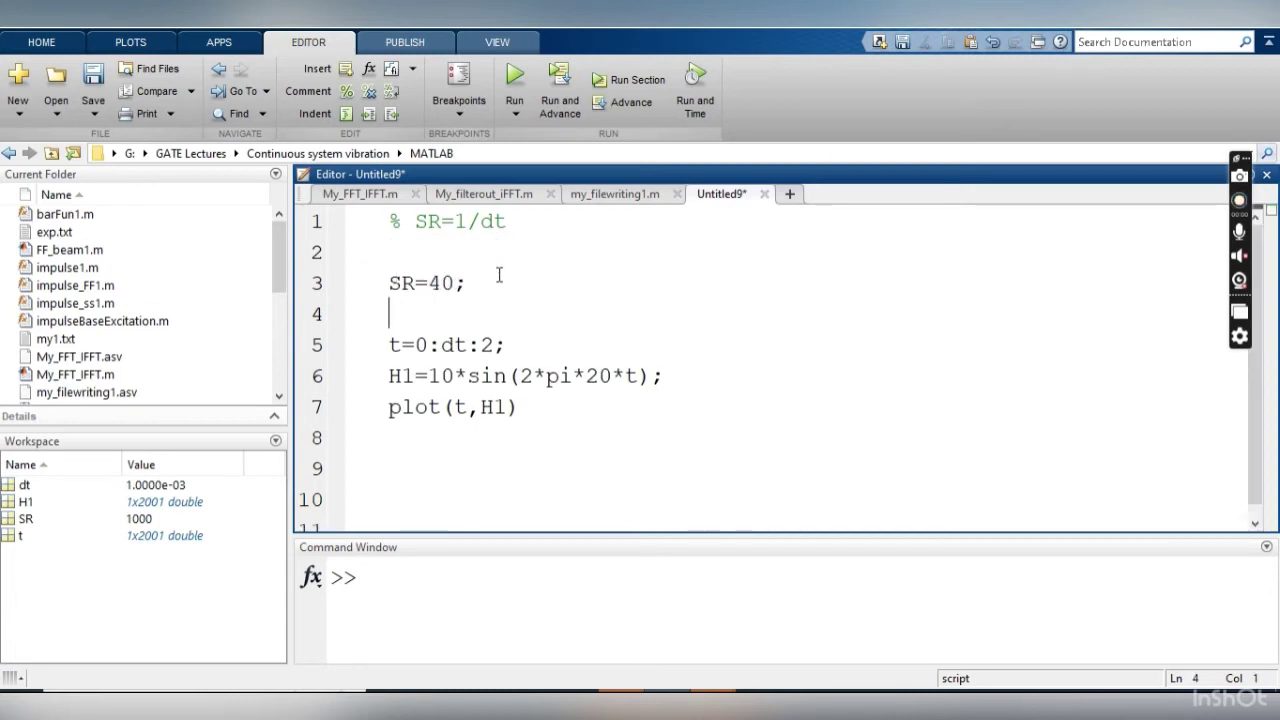
pyautogui.write('dt=')
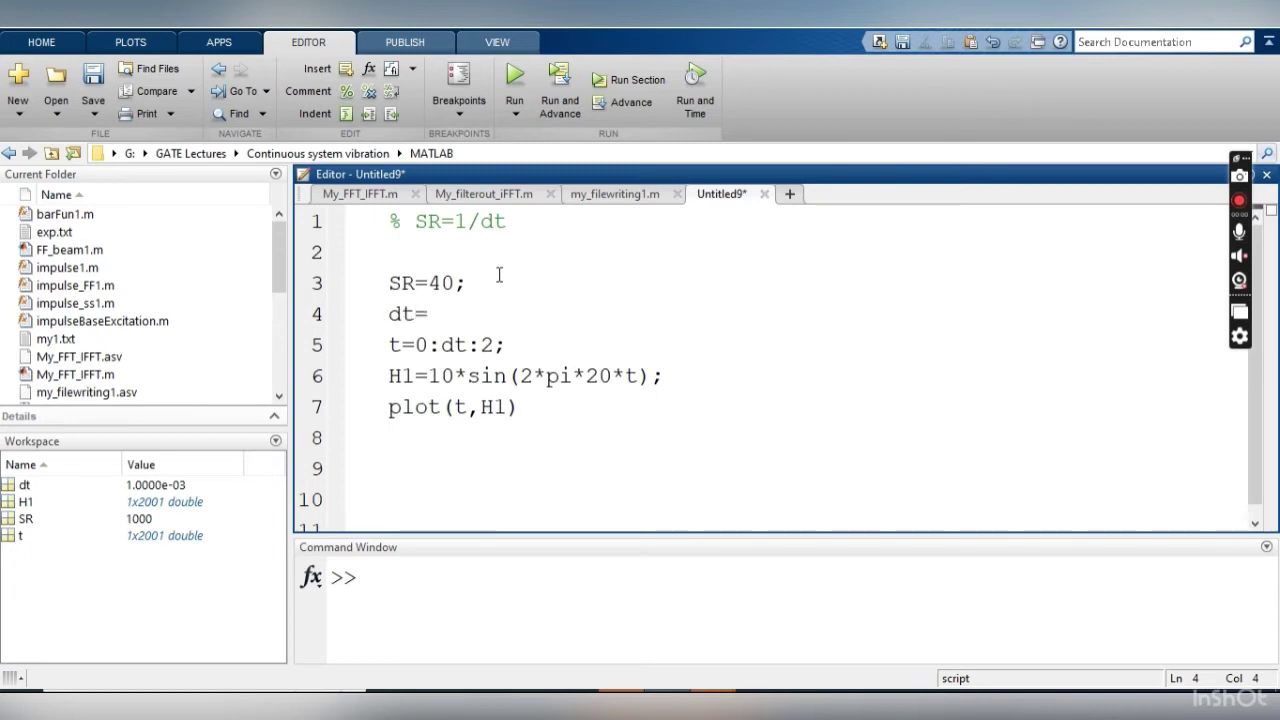
pyautogui.write('1/SR')
pyautogui.write(';')
pyautogui.moveTo(455, 283); pyautogui.dragTo(428, 283)
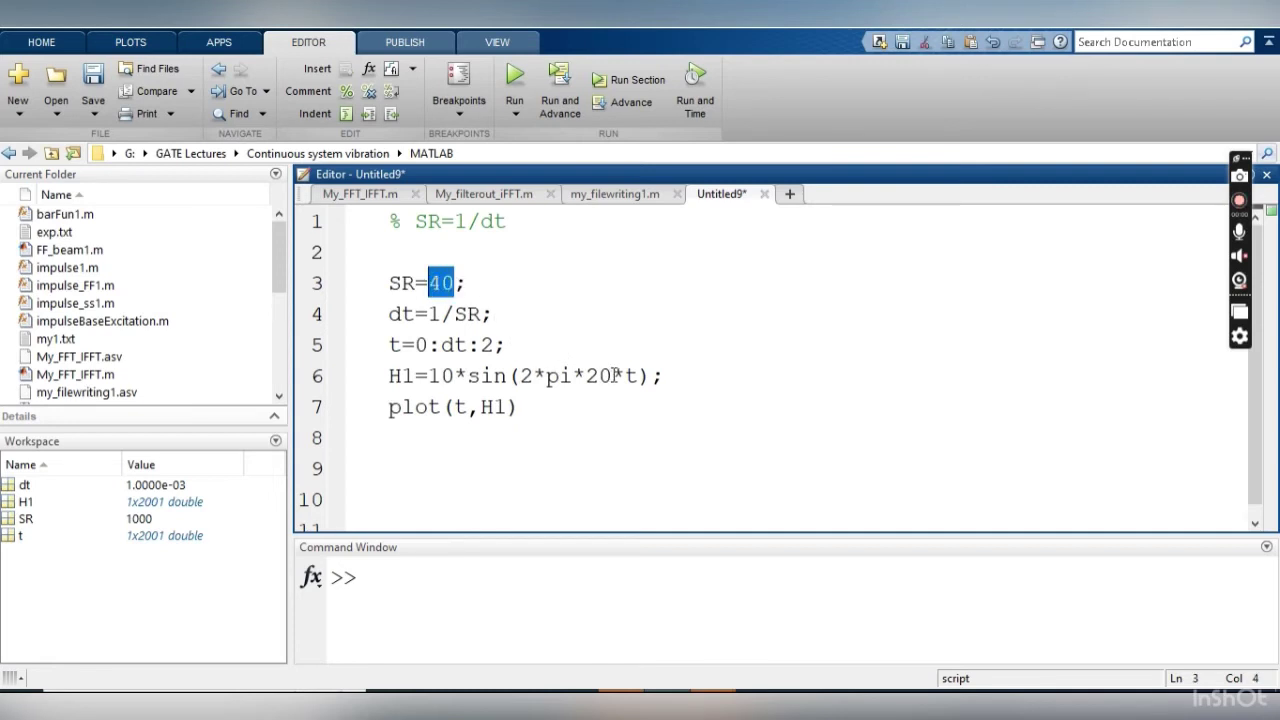
pyautogui.moveTo(611, 375); pyautogui.dragTo(586, 375)
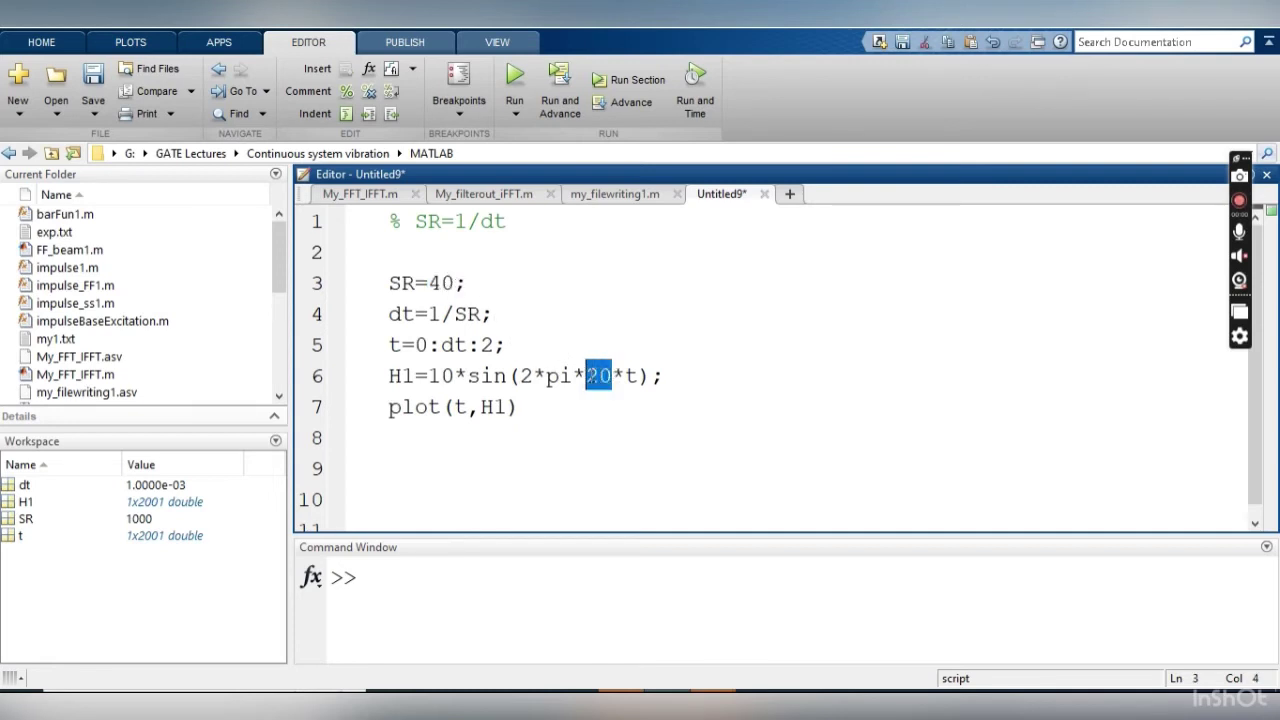
pyautogui.click(622, 428)
# - Run the SR=40 script, compare Figure 1 beside the code, then close it
pyautogui.click(391, 313)
pyautogui.hotkey('ctrl', 'Return')
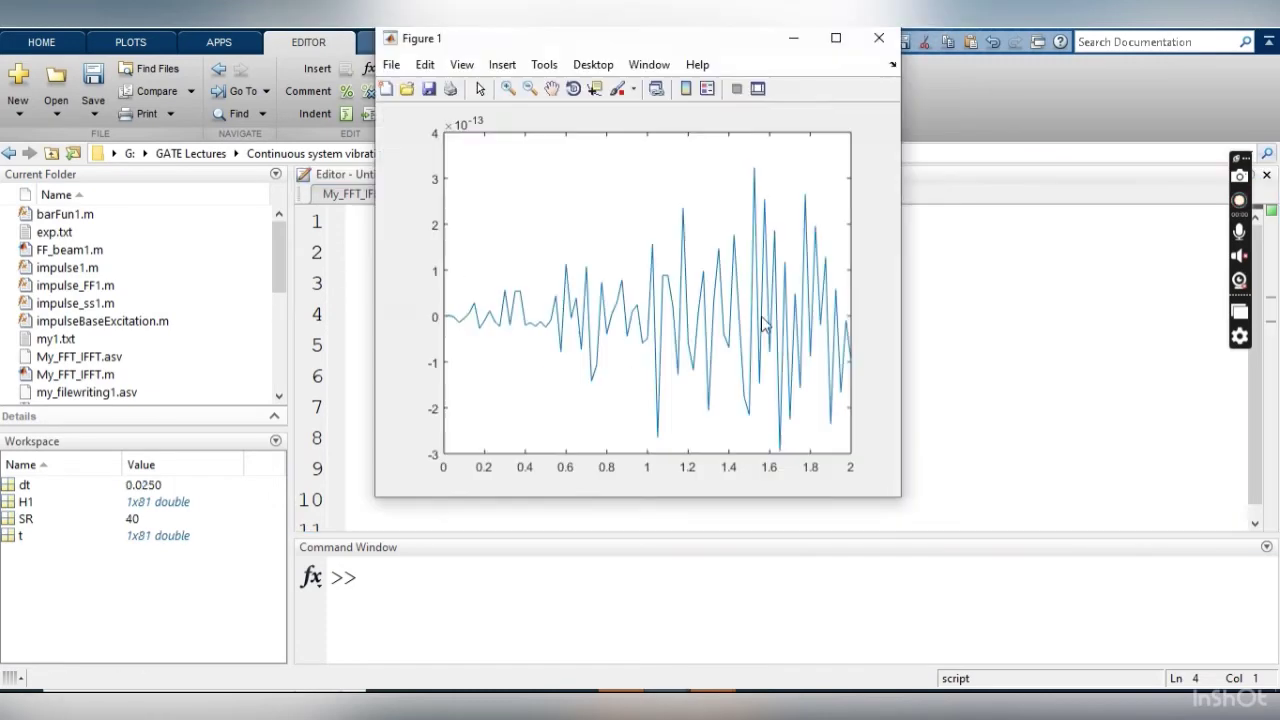
pyautogui.moveTo(541, 49); pyautogui.dragTo(779, 76)
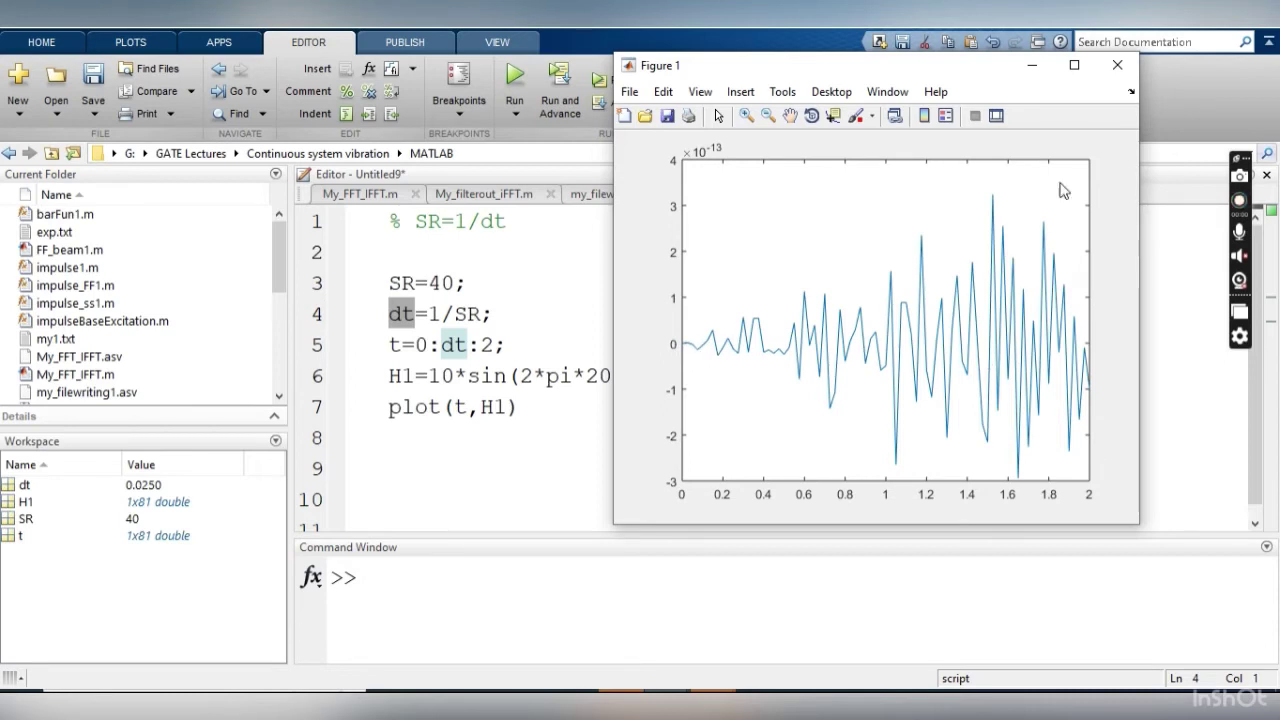
pyautogui.moveTo(936, 72); pyautogui.dragTo(847, 131)
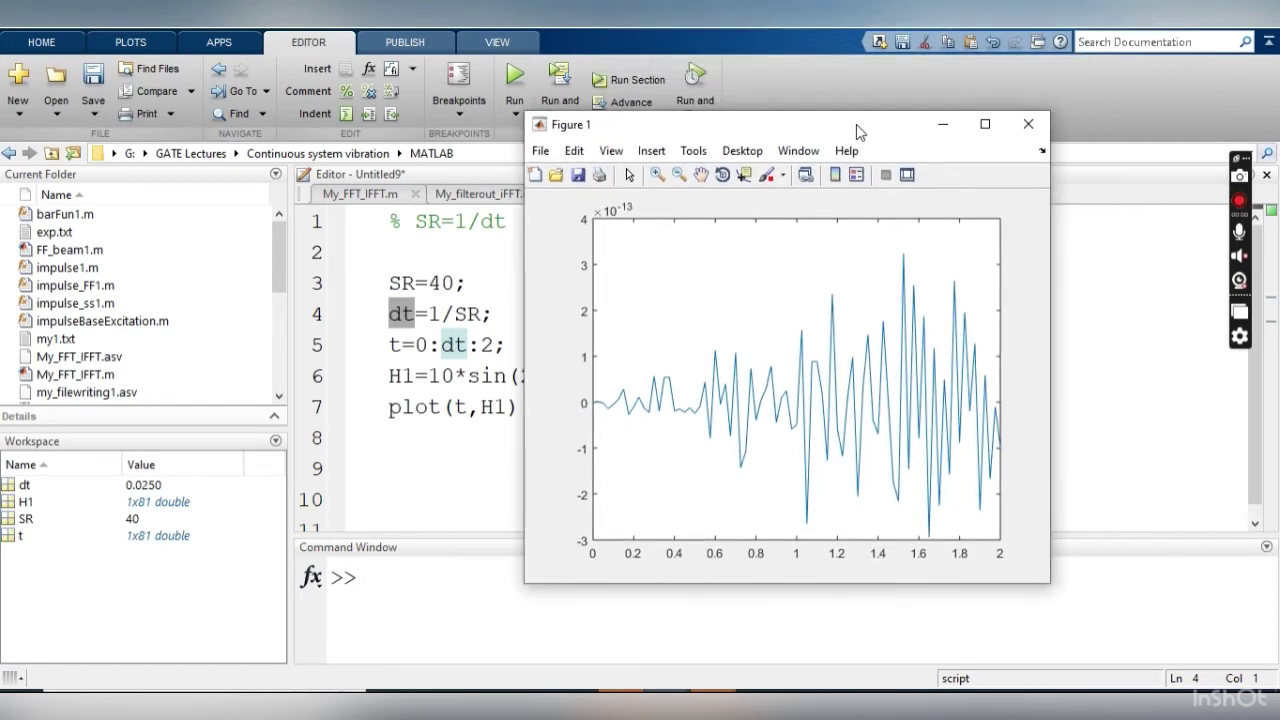
pyautogui.click(1030, 126)
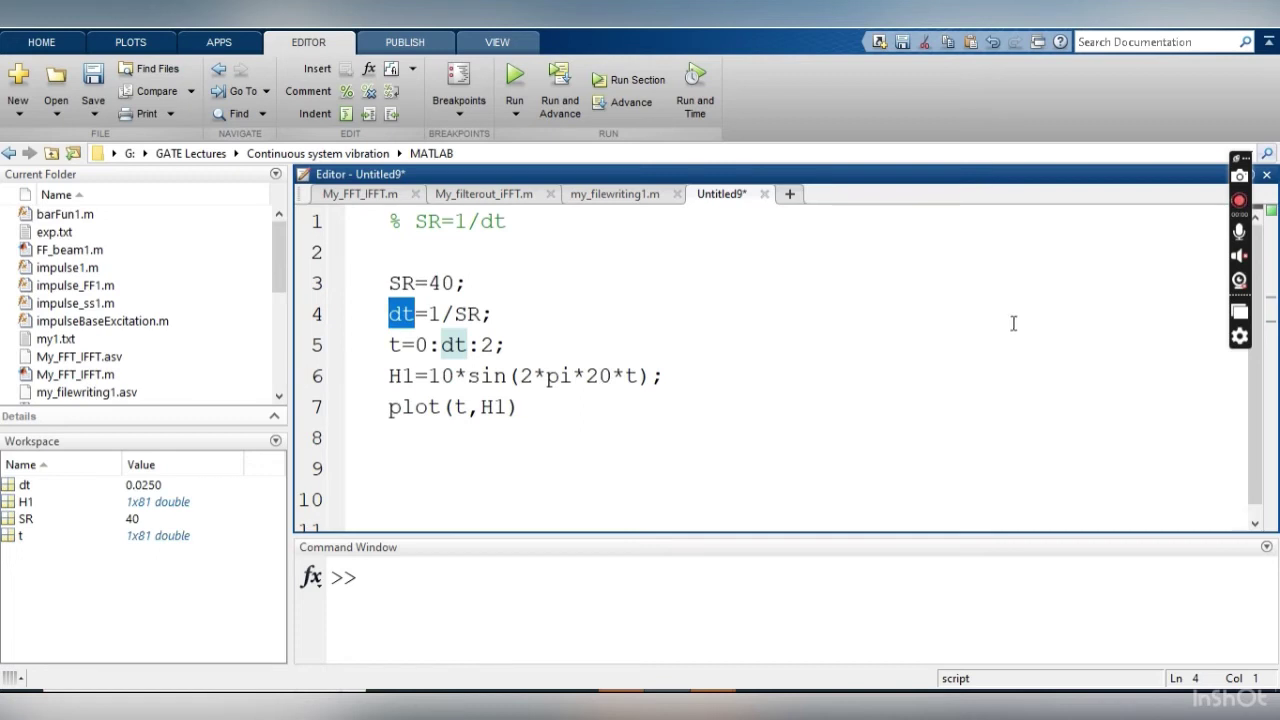
# - Change the sampling rate to SR=80 and rerun the script
pyautogui.click(430, 283)
pyautogui.moveTo(430, 283); pyautogui.dragTo(441, 283)
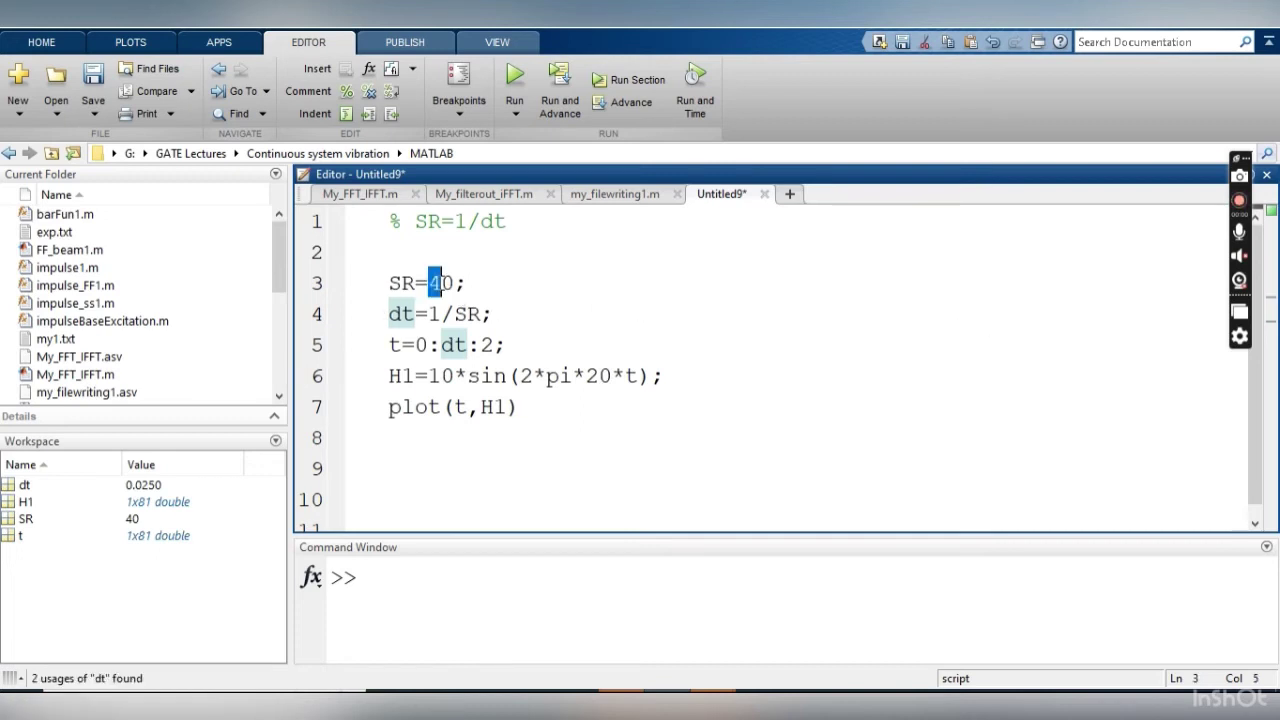
pyautogui.write('8')
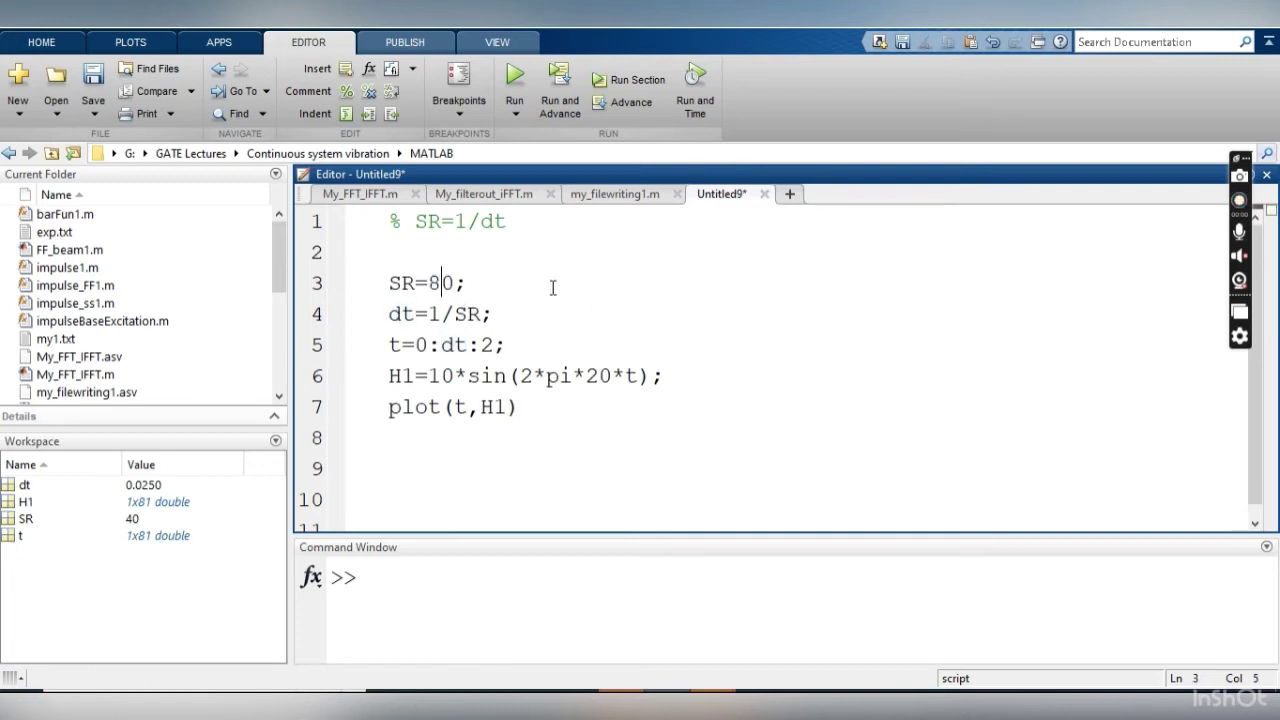
pyautogui.click(636, 82)
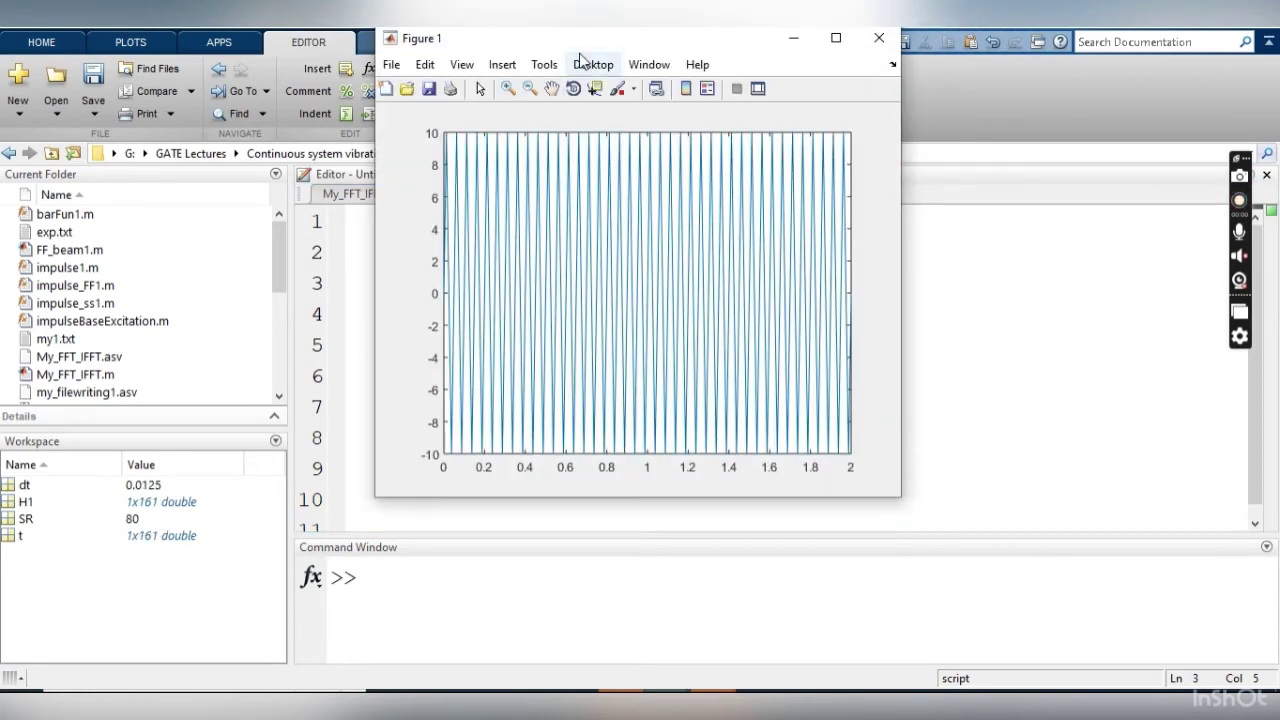
pyautogui.moveTo(566, 45); pyautogui.dragTo(780, 83)
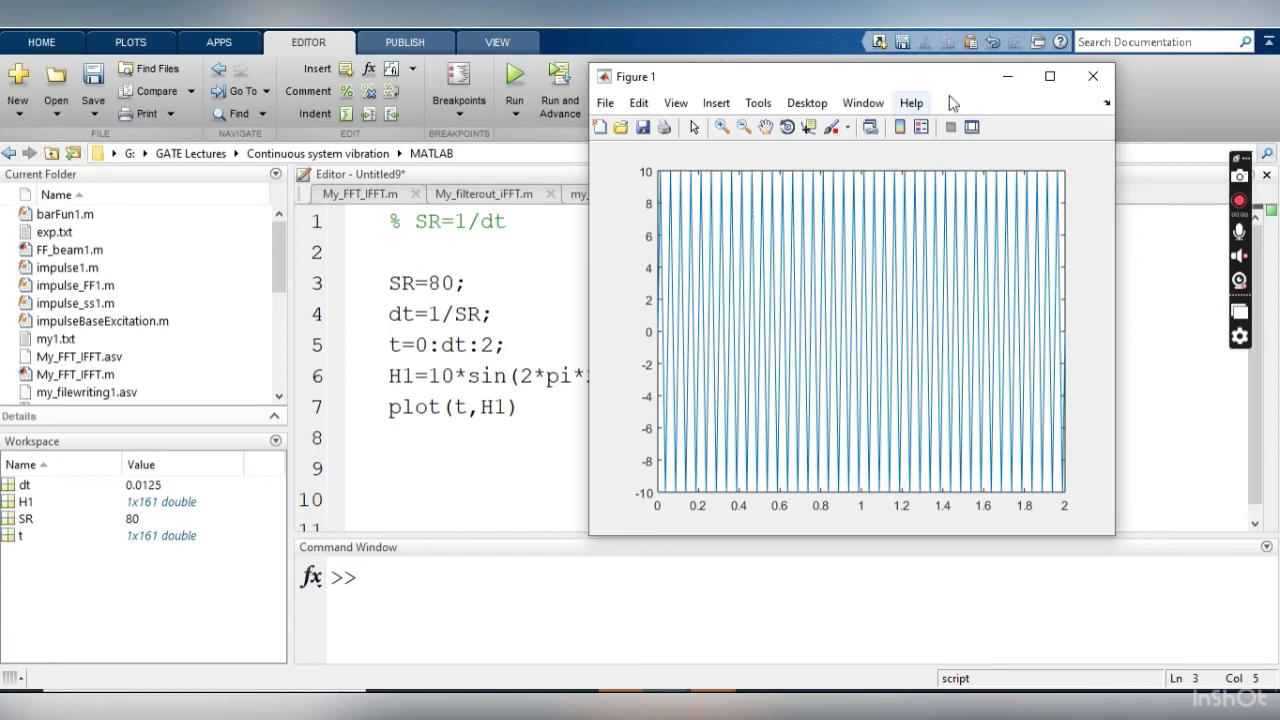
# - Zoom into the sine peak near x = 0.55 and pan up to its tip
pyautogui.click(808, 127)
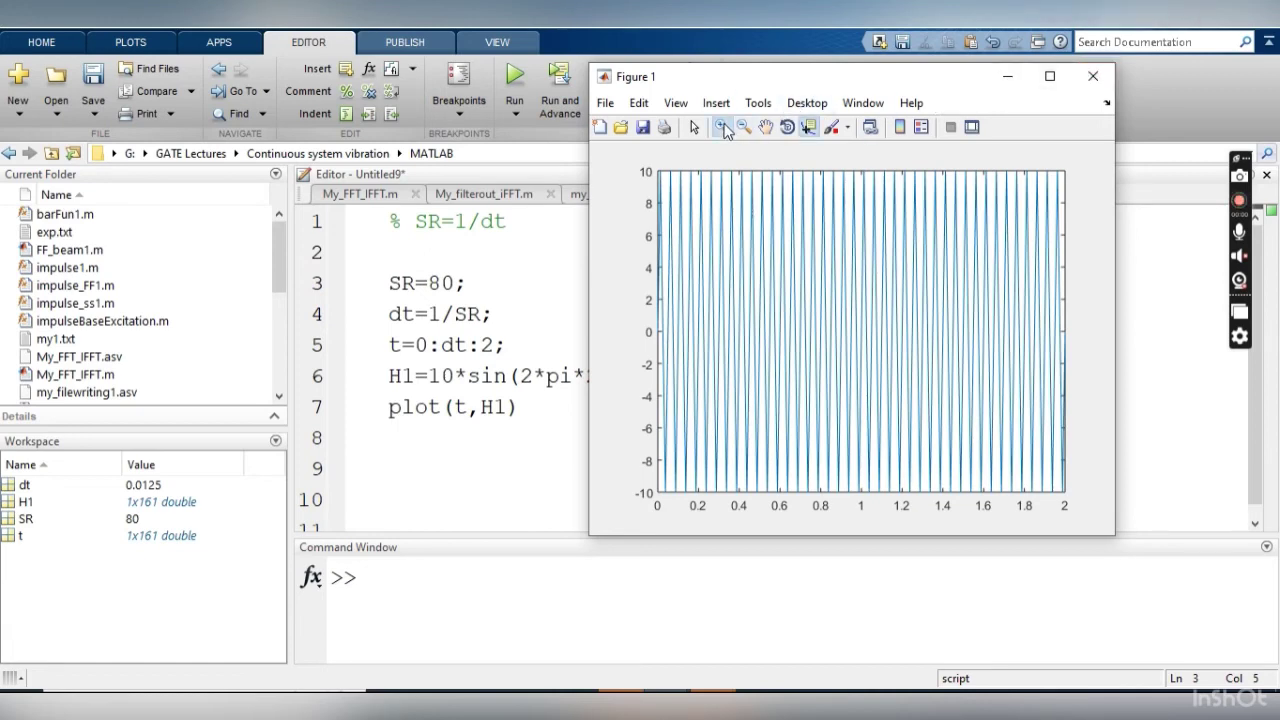
pyautogui.click(722, 127)
pyautogui.moveTo(767, 227); pyautogui.dragTo(773, 231)
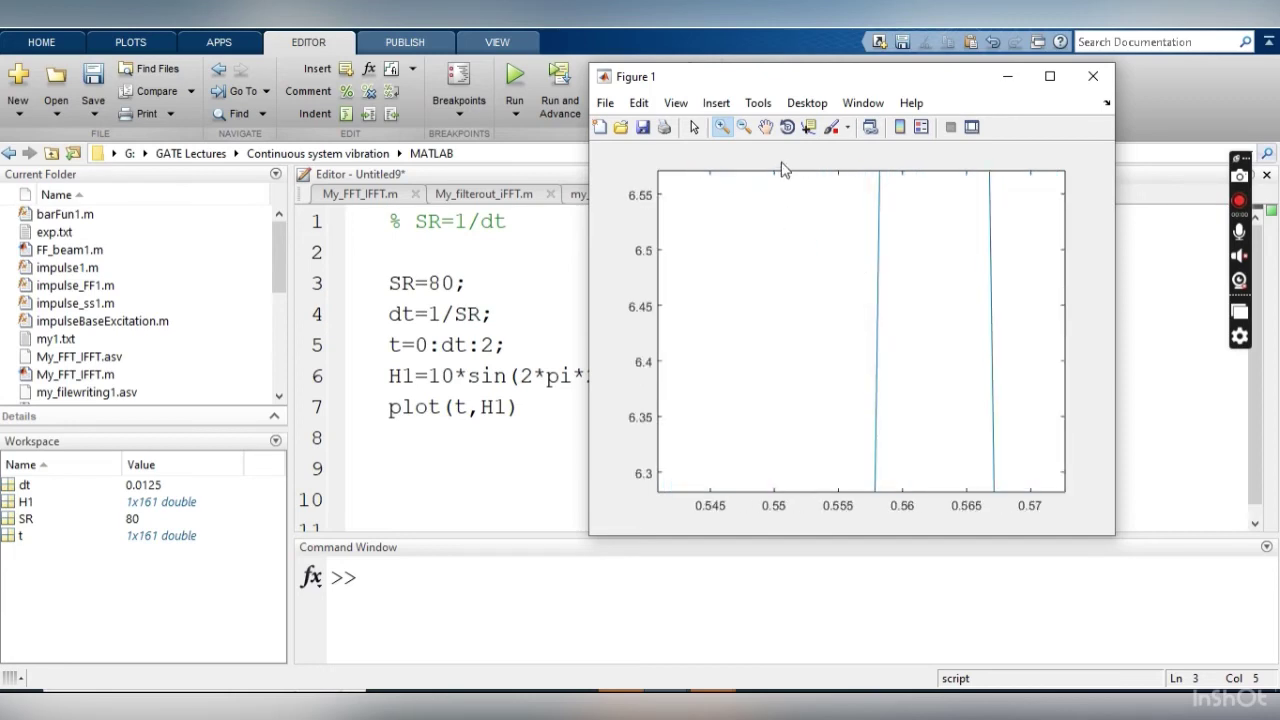
pyautogui.click(765, 127)
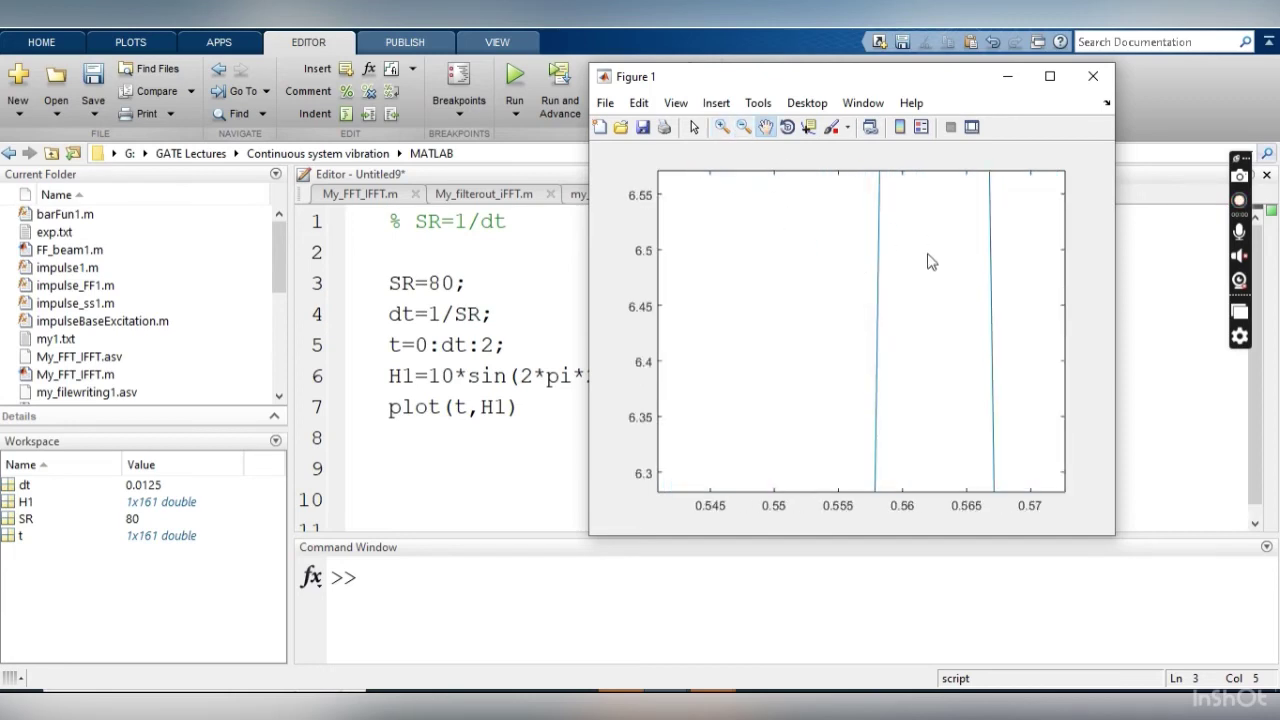
pyautogui.moveTo(928, 261); pyautogui.dragTo(853, 437)
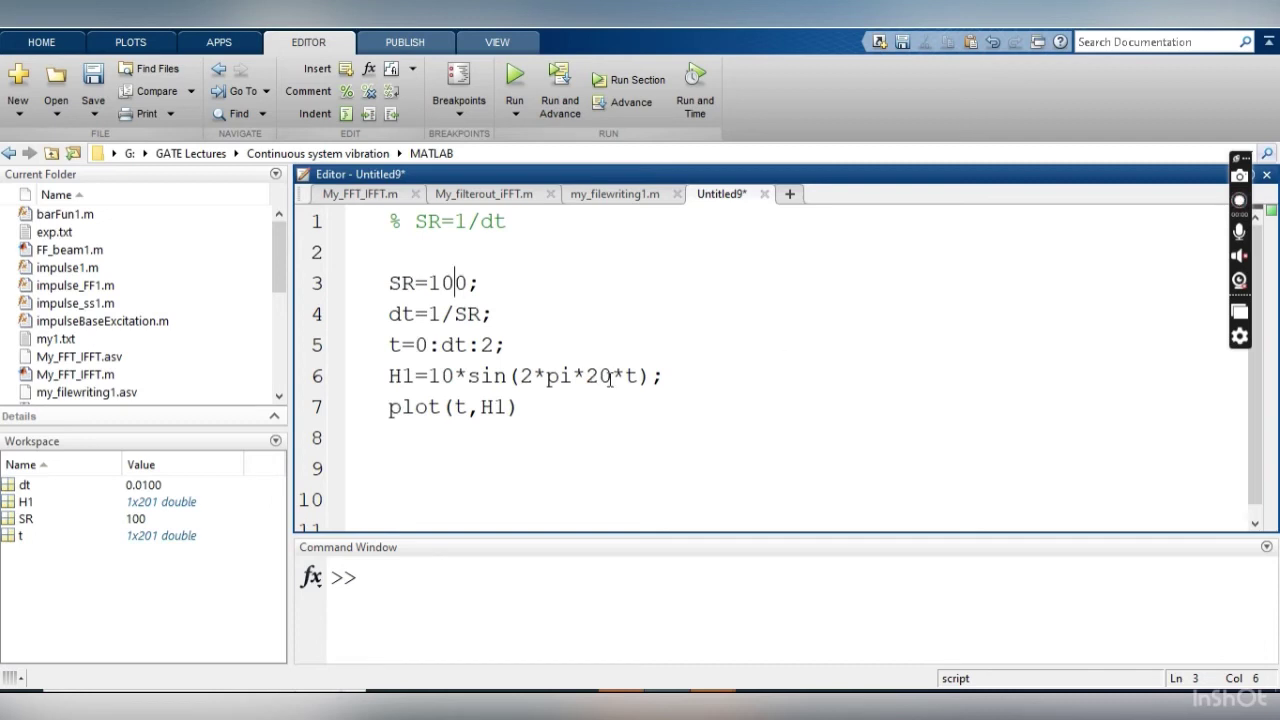
# - Append +30*sin(2*pi*35*t) to the H1 line after the 20 Hz term
pyautogui.moveTo(612, 376); pyautogui.dragTo(586, 376)
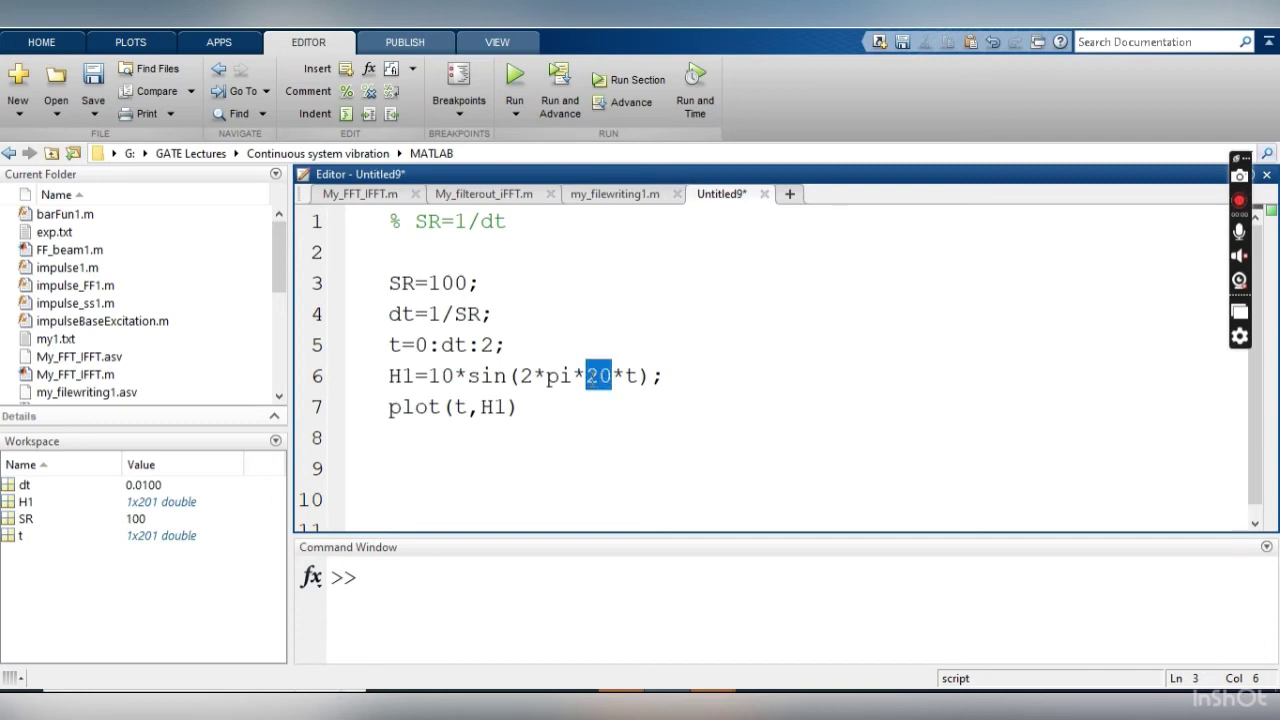
pyautogui.click(648, 466)
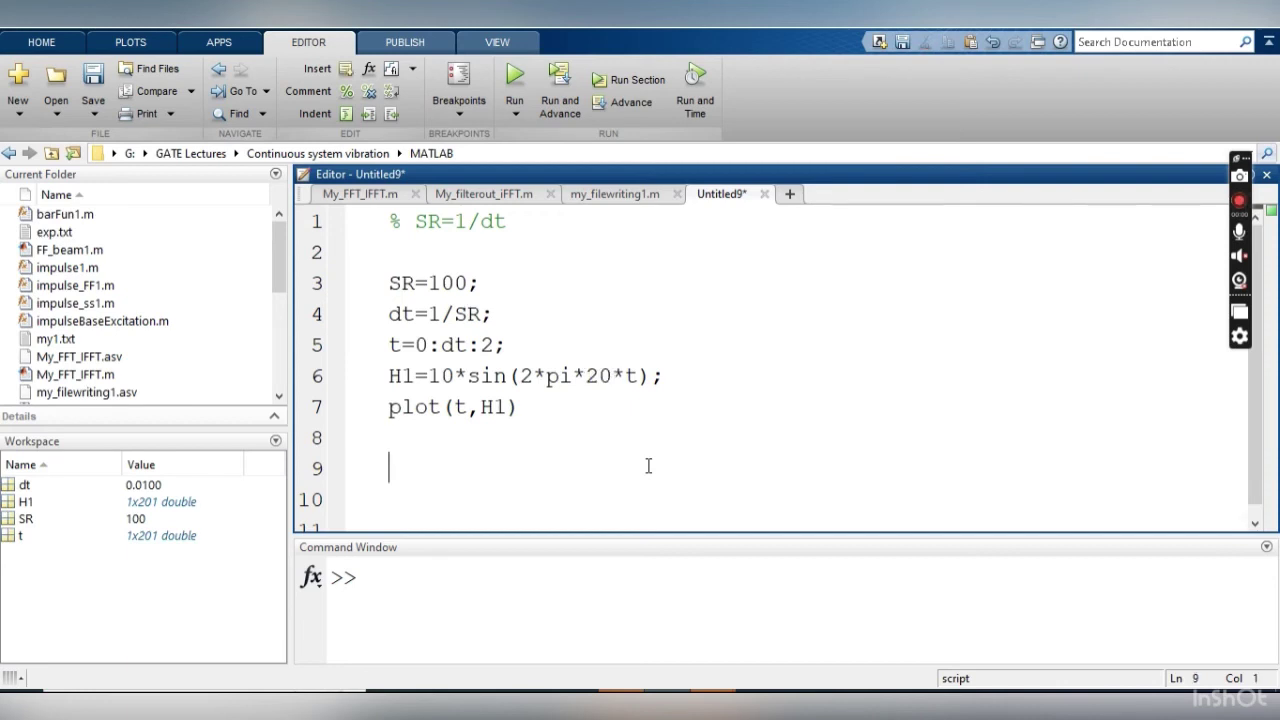
pyautogui.click(648, 378)
pyautogui.write('+3')
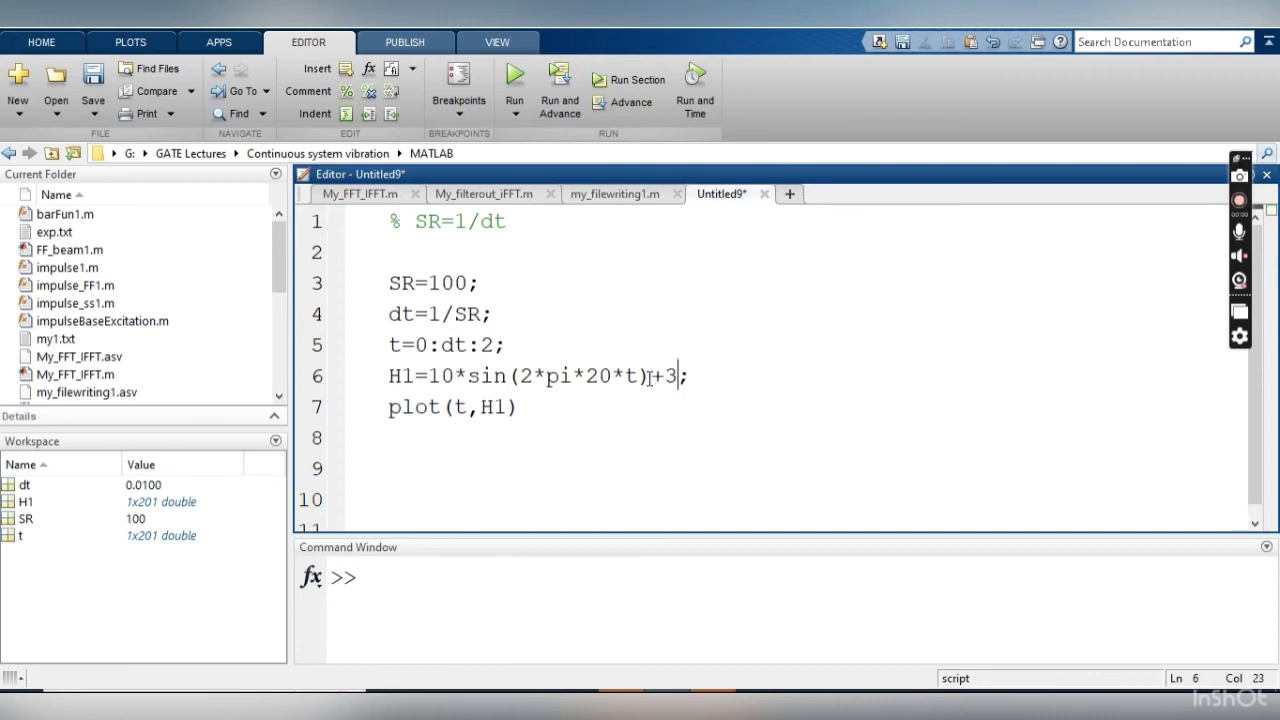
pyautogui.write('0')
pyautogui.write('*sin(2*pi*35*t)')
pyautogui.press('Down')
pyautogui.press('Down')
pyautogui.press('Down')
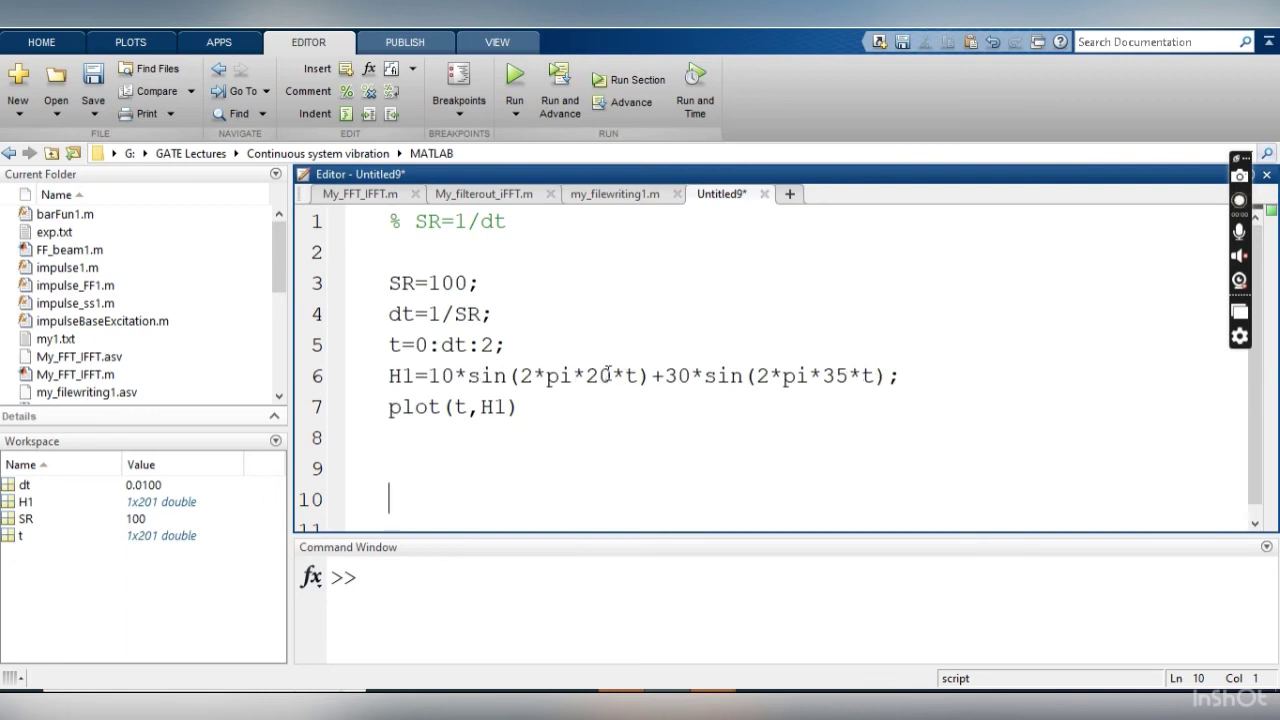
# - Review the 20 Hz and 35 Hz terms and SR=100, then plot the combined sine signal
pyautogui.moveTo(612, 376); pyautogui.dragTo(587, 376)
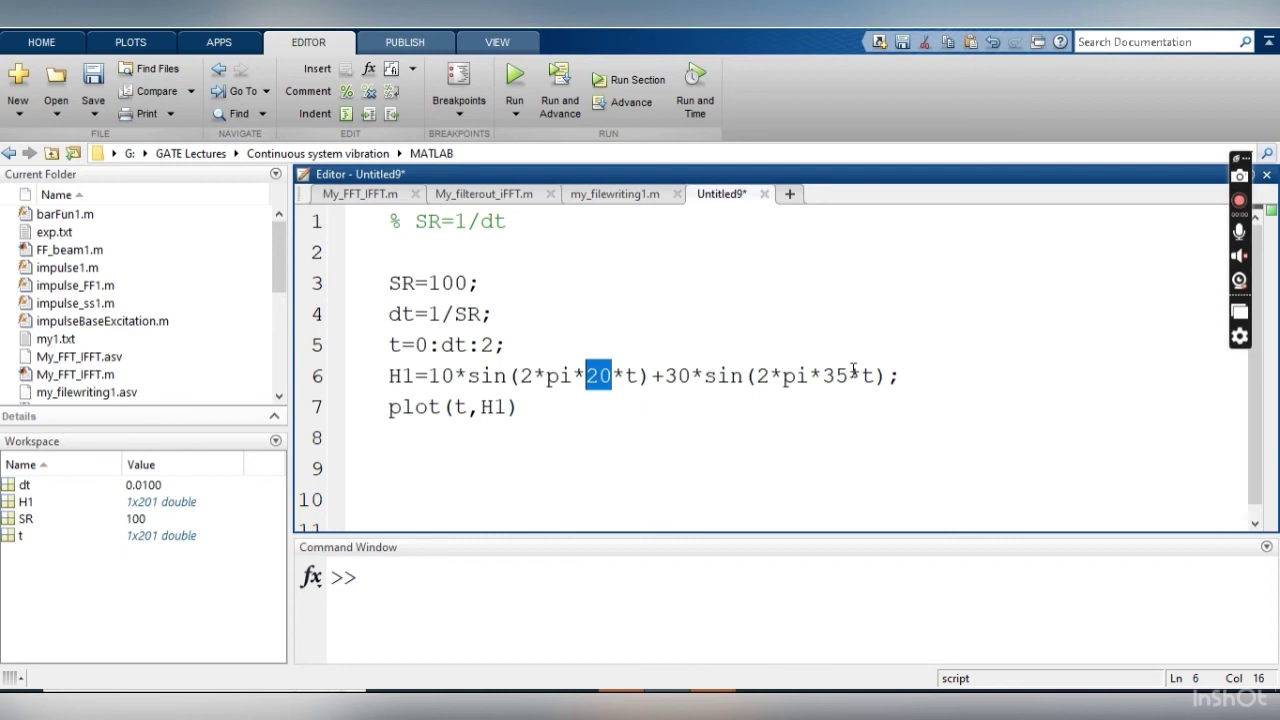
pyautogui.moveTo(848, 376); pyautogui.dragTo(823, 378)
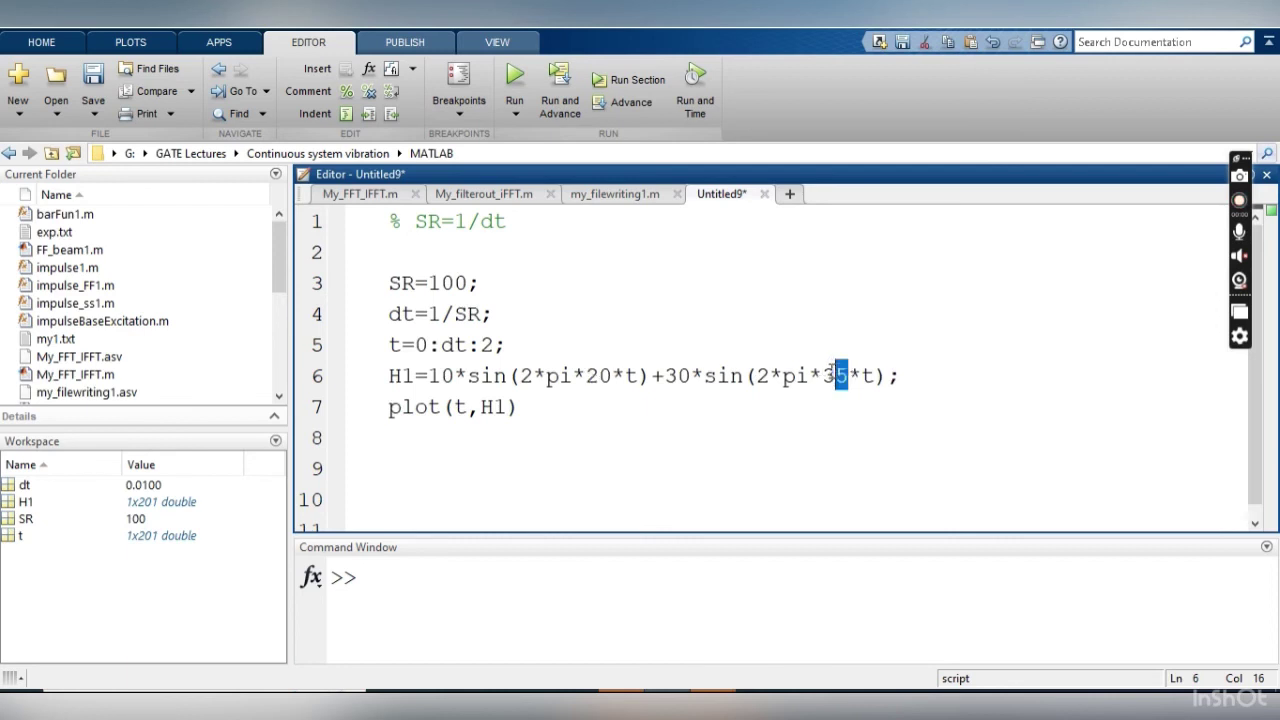
pyautogui.click(781, 449)
pyautogui.moveTo(415, 284); pyautogui.dragTo(402, 284)
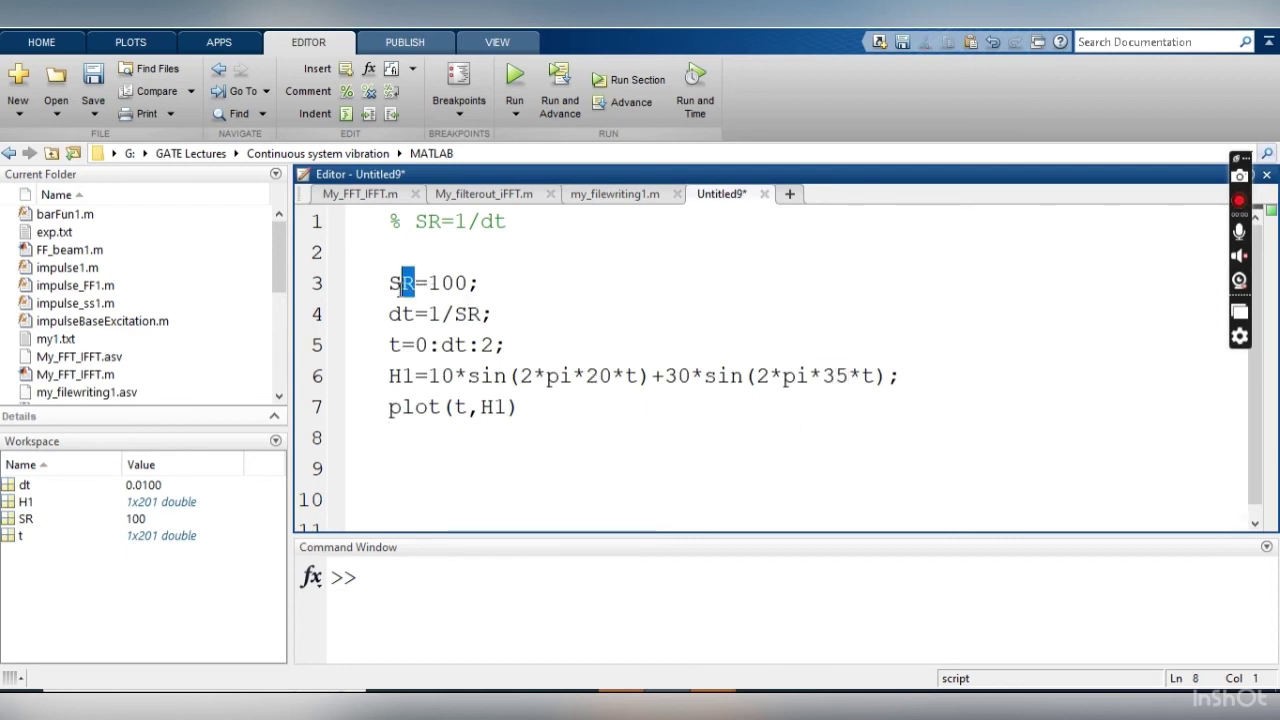
pyautogui.moveTo(848, 376); pyautogui.dragTo(822, 377)
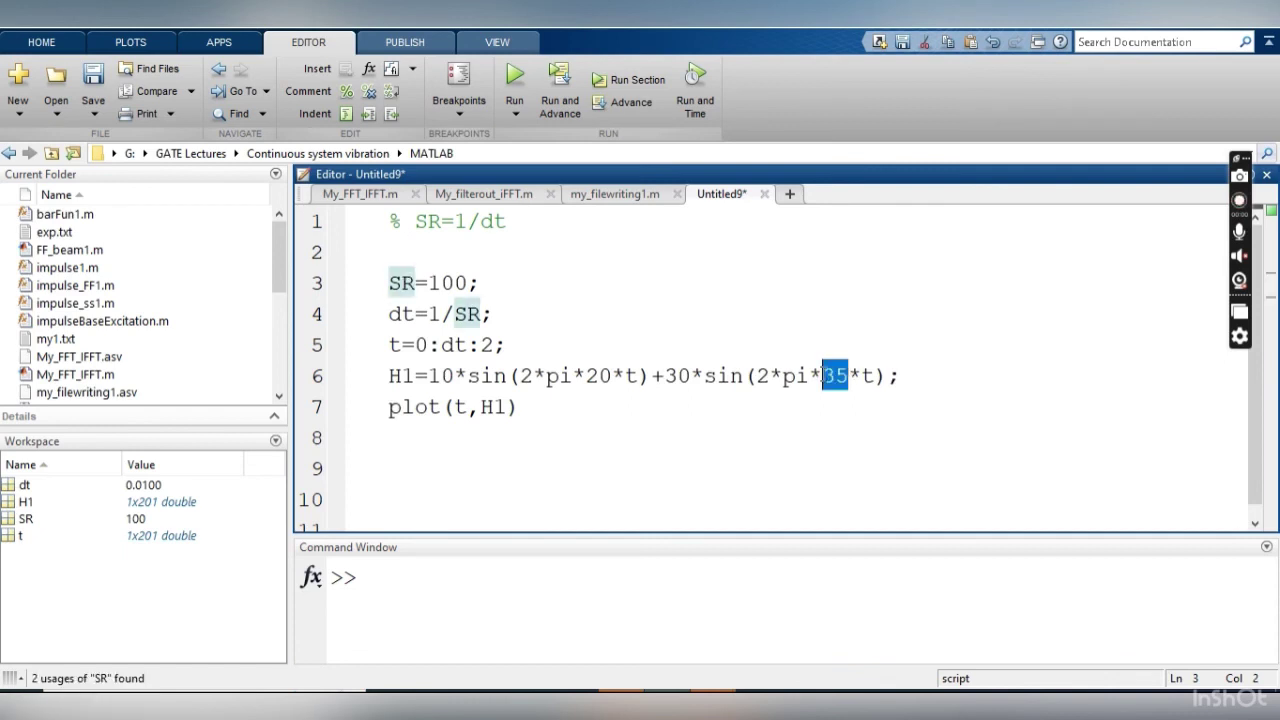
pyautogui.moveTo(611, 376); pyautogui.dragTo(587, 376)
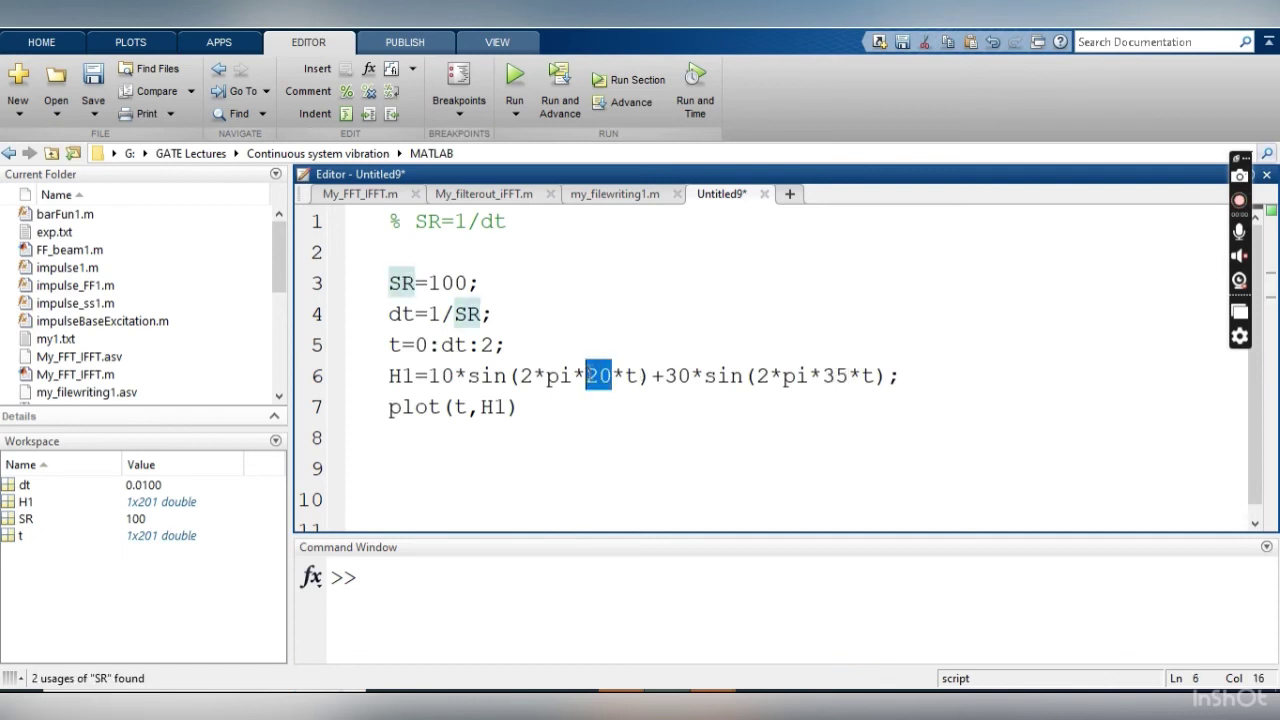
pyautogui.click(677, 449)
pyautogui.moveTo(430, 283); pyautogui.dragTo(442, 283)
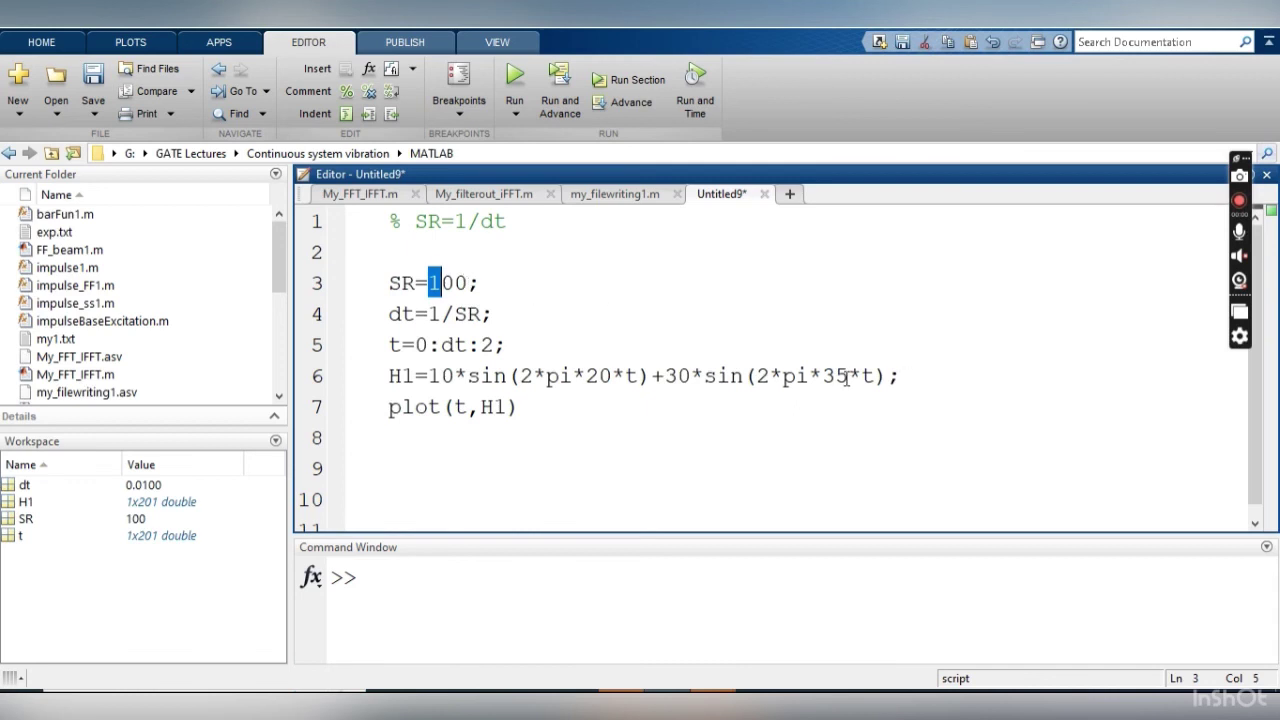
pyautogui.moveTo(848, 376); pyautogui.dragTo(822, 376)
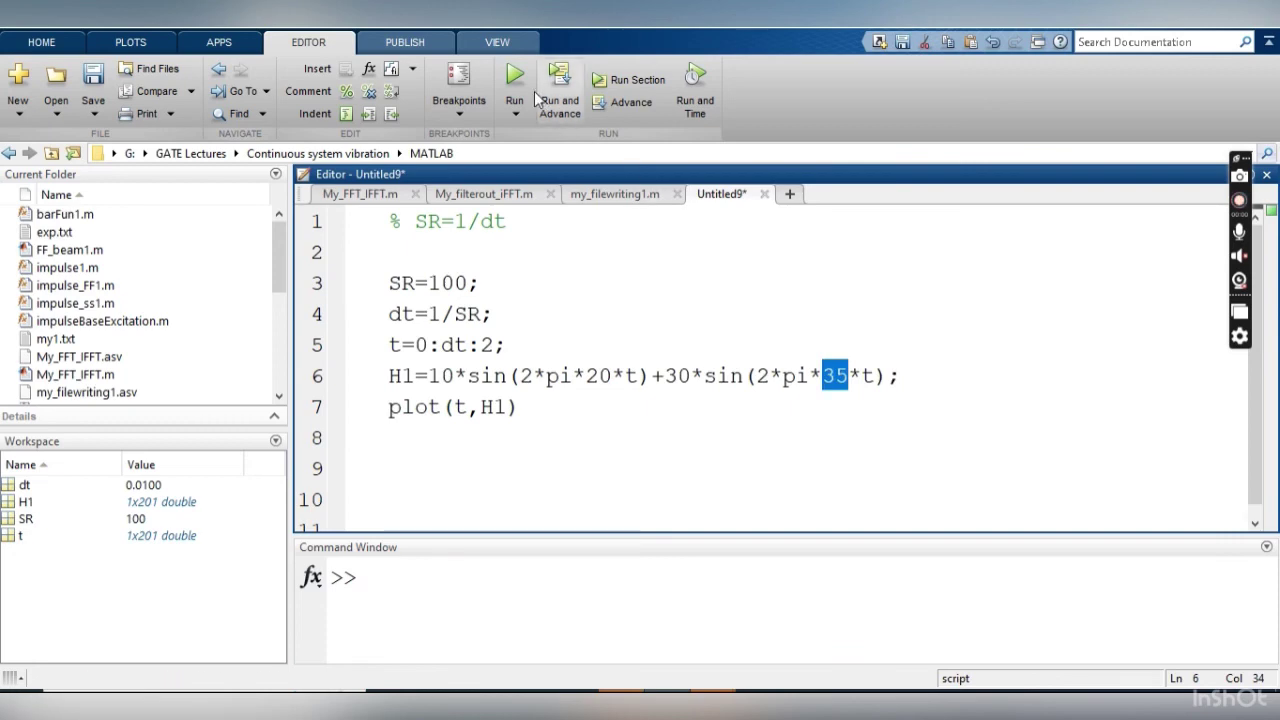
pyautogui.click(621, 85)
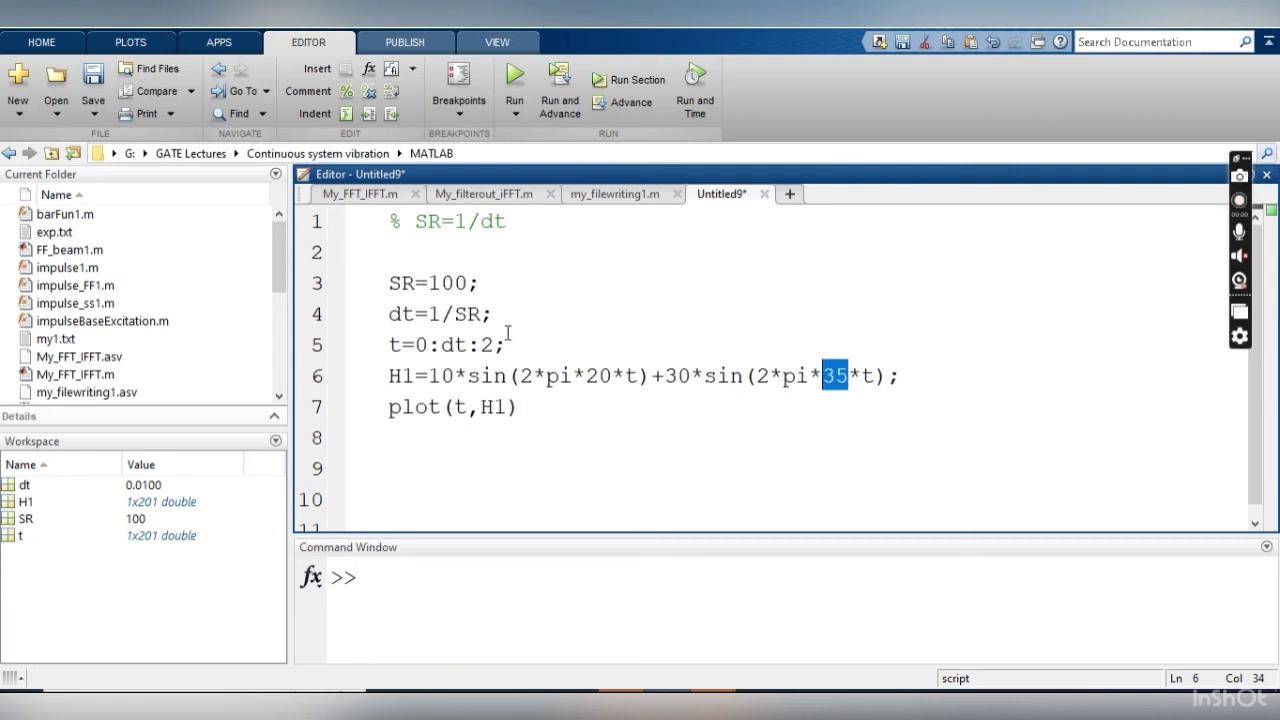
# - Review dt and both frequencies, then raise the sampling rate from SR=100 to SR=300
pyautogui.moveTo(483, 314); pyautogui.dragTo(455, 314)
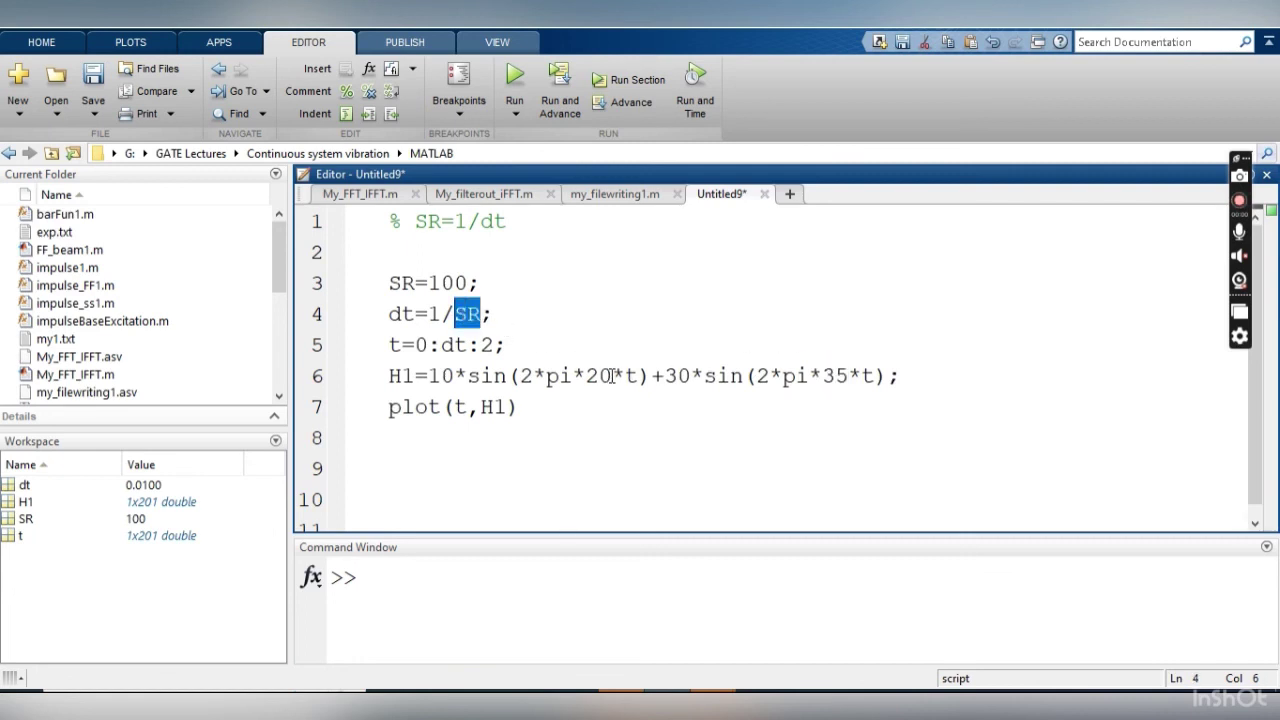
pyautogui.moveTo(611, 376); pyautogui.dragTo(585, 376)
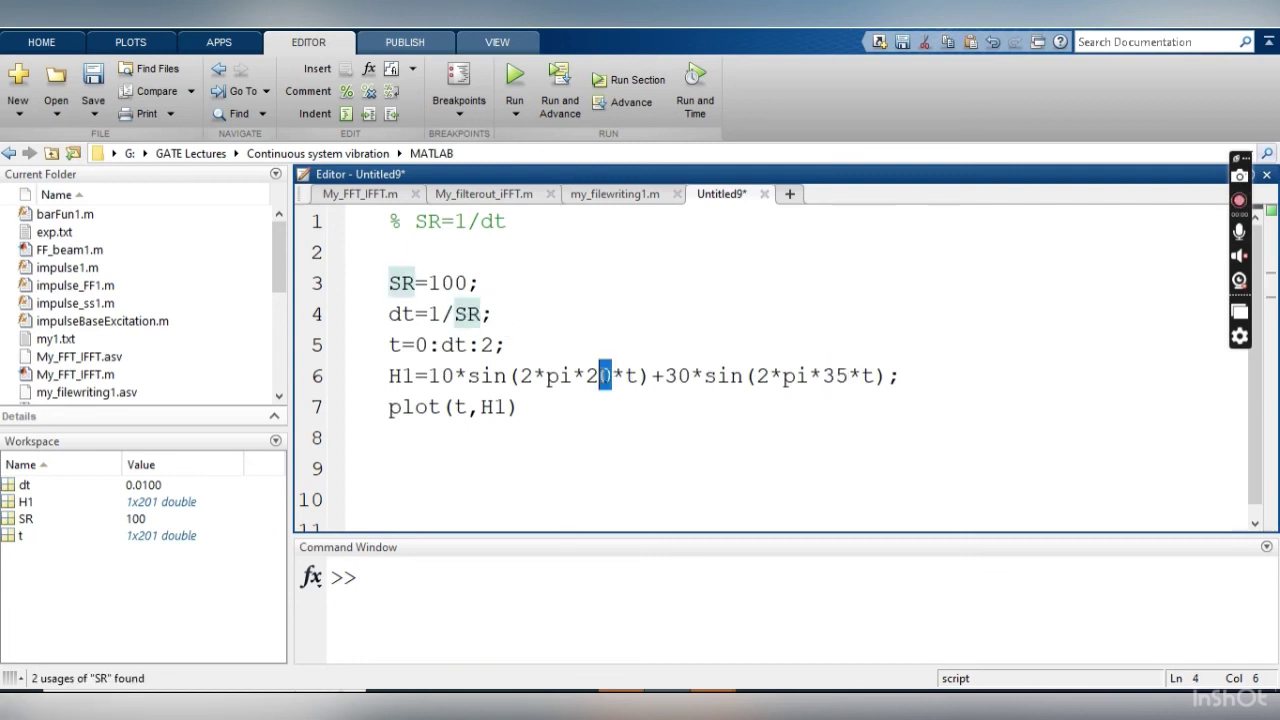
pyautogui.click(758, 452)
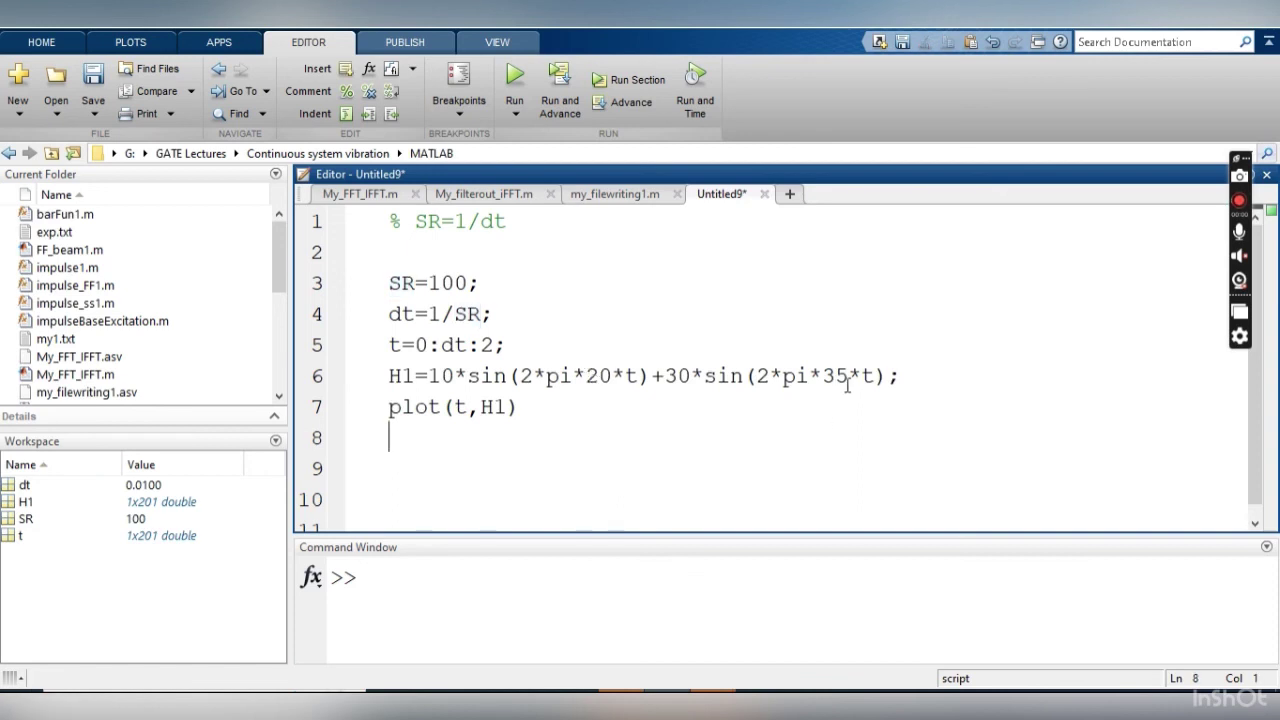
pyautogui.moveTo(849, 376); pyautogui.dragTo(823, 377)
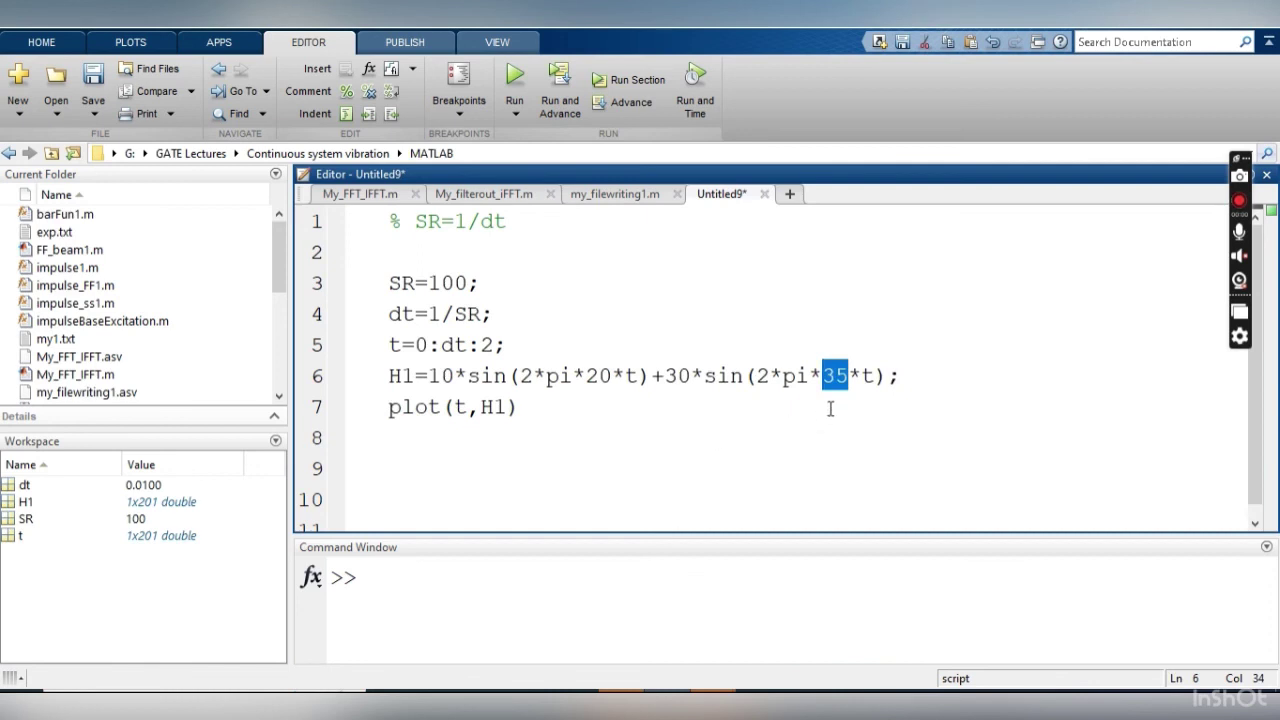
pyautogui.moveTo(428, 284); pyautogui.dragTo(440, 284)
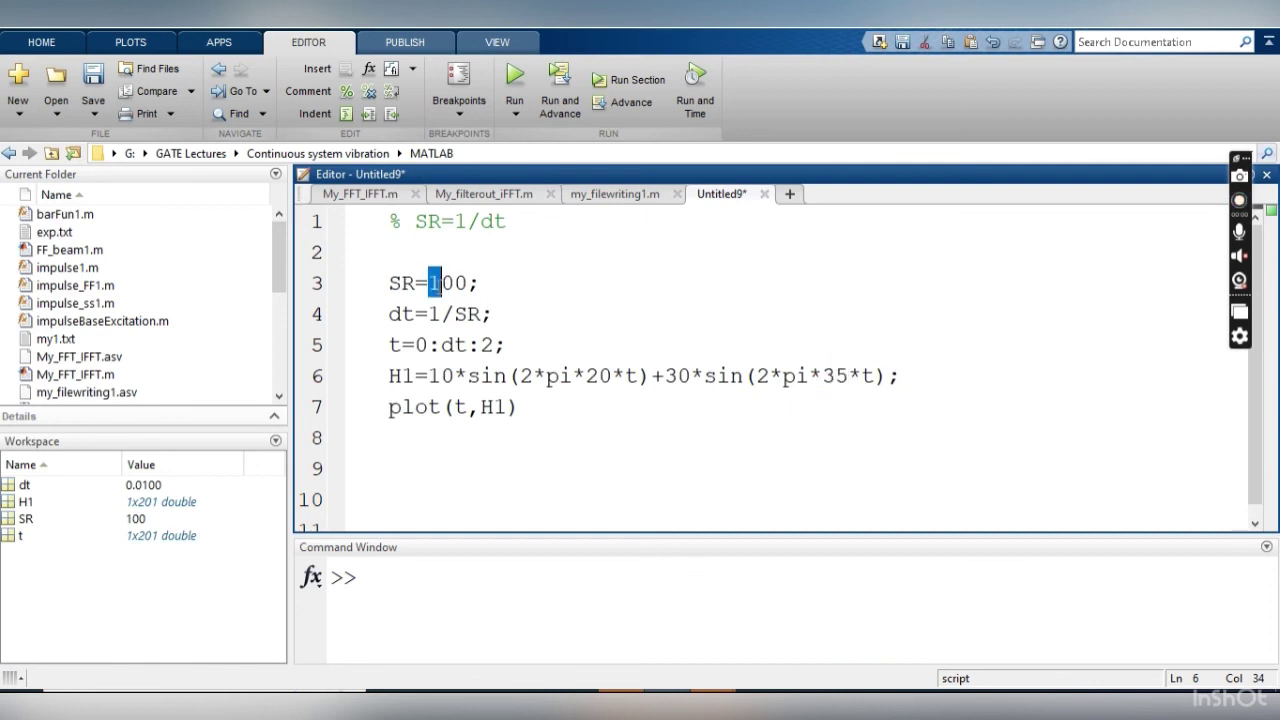
pyautogui.write('3')
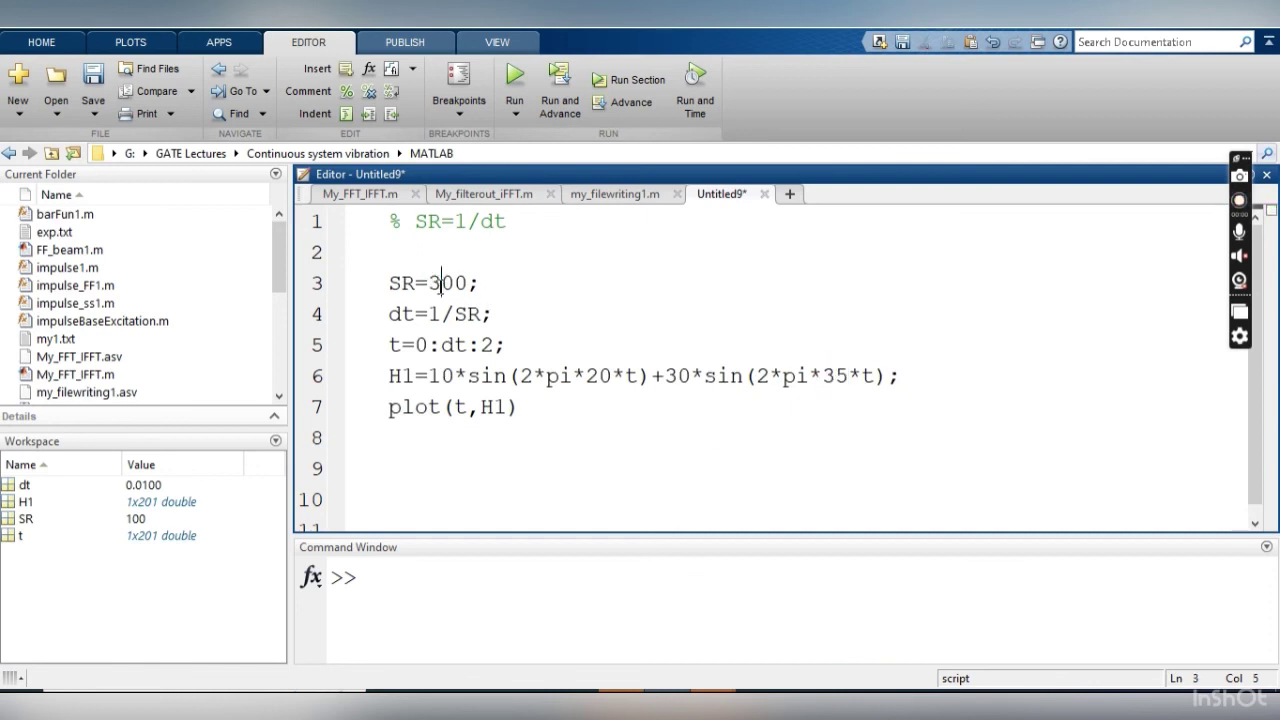